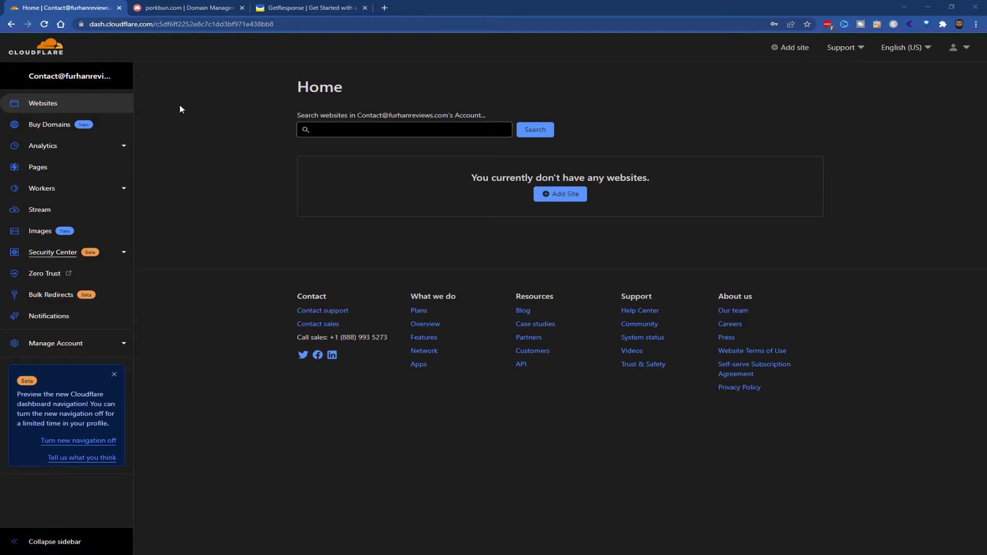
Bring up frtest.xyz's details in Porkbun and select the domain name for copying
click(208, 7)
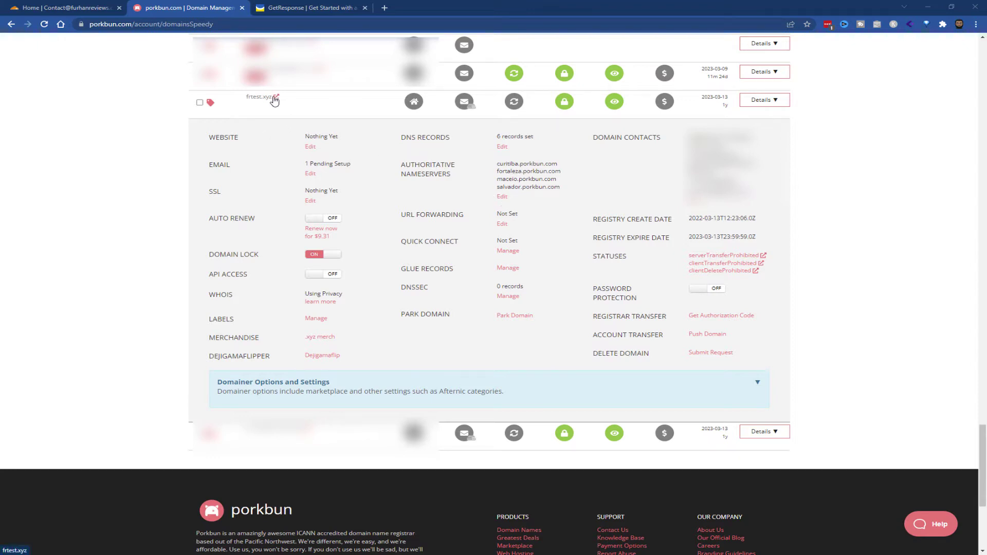
drag(273, 97, 247, 97)
key(ctrl+c)
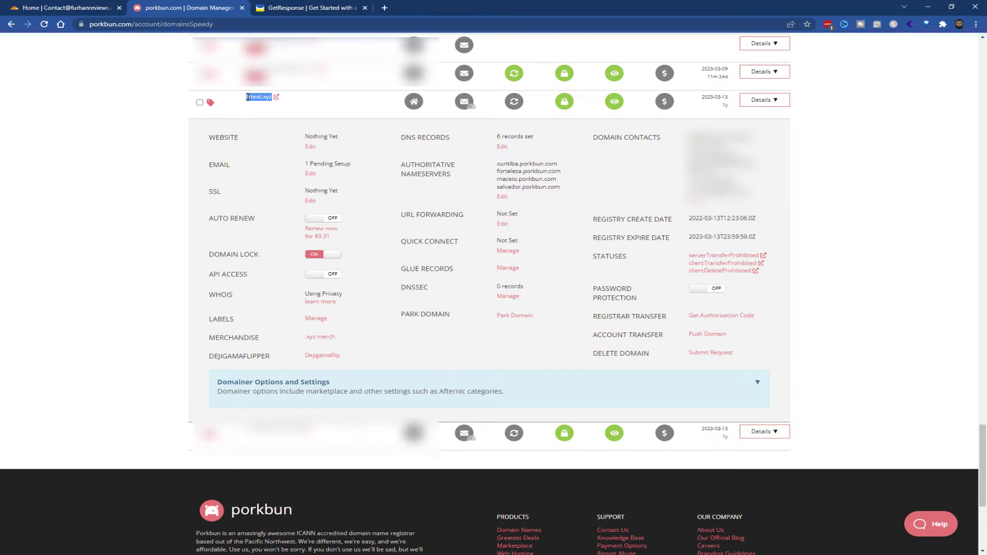
Add frtest.xyz as a new Cloudflare site on the Free plan
click(85, 4)
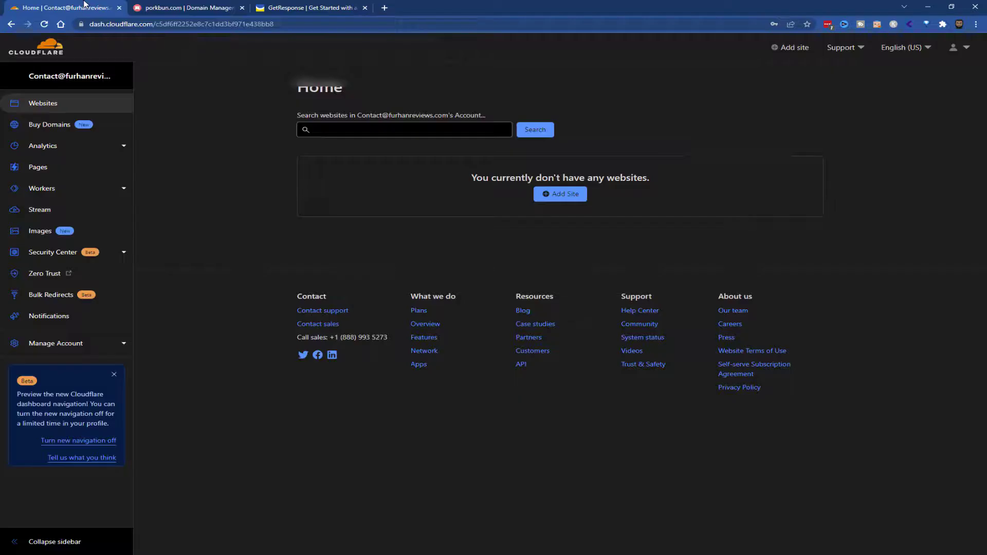
click(540, 195)
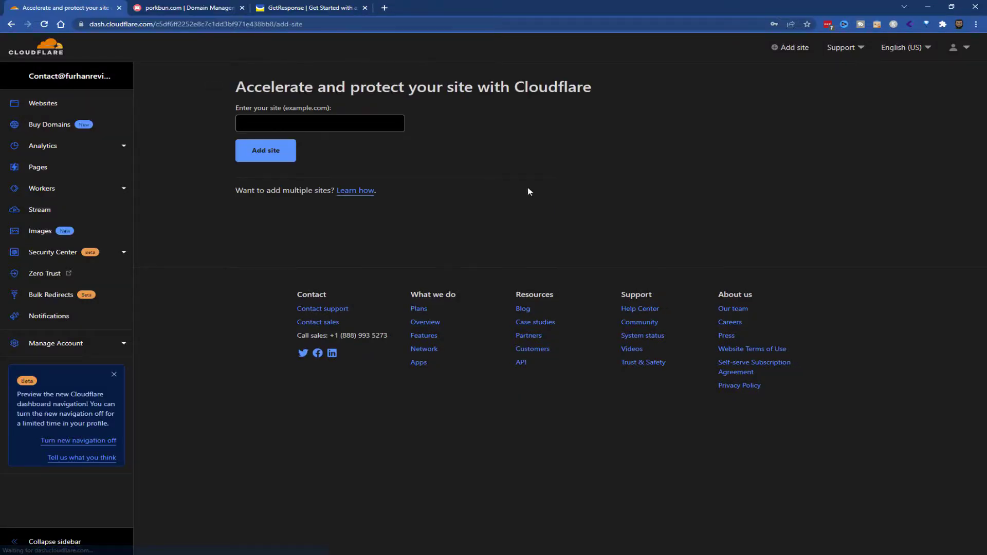
key(ctrl+v)
click(266, 150)
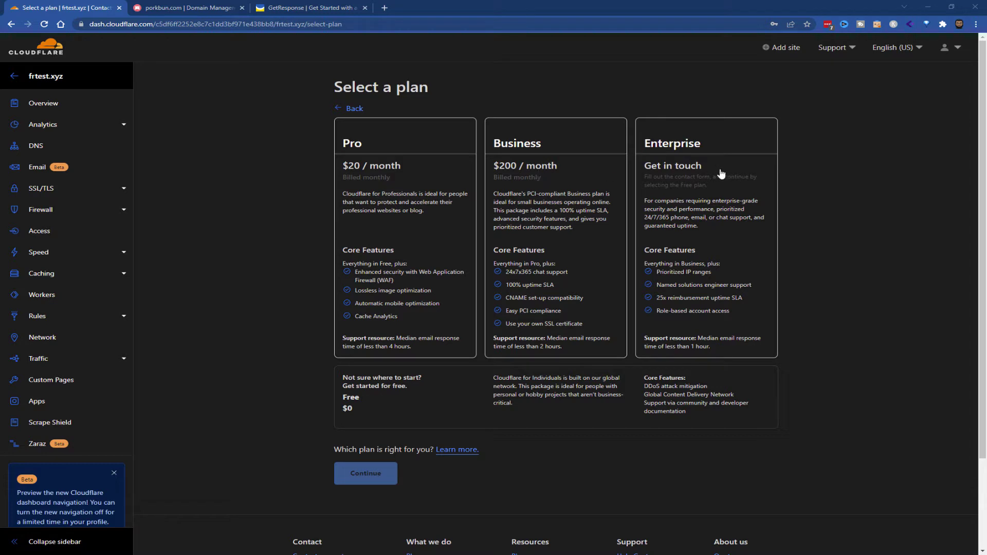
click(394, 398)
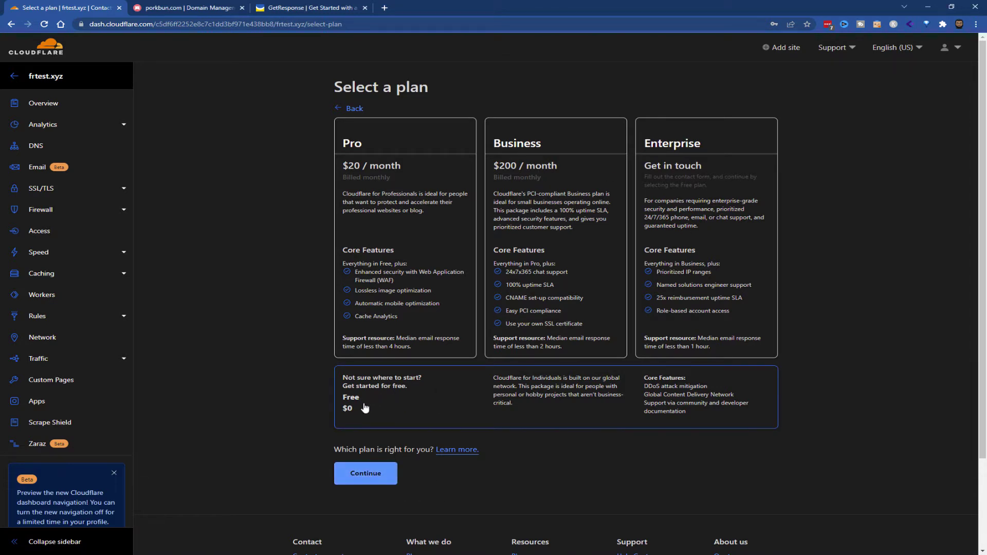
click(359, 475)
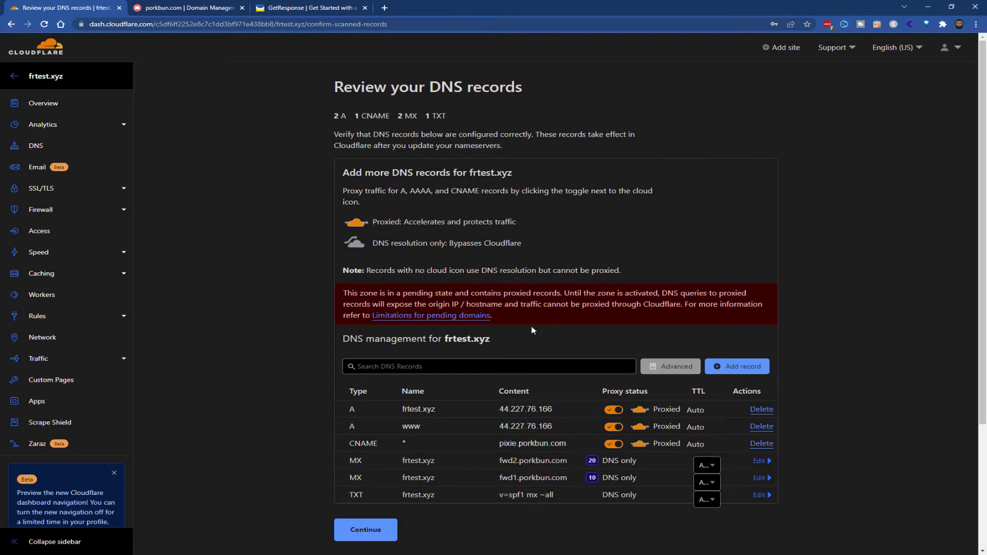
Delete the imported root A, www A and wildcard CNAME records, then continue to nameservers
scroll(580, 360, down, 1)
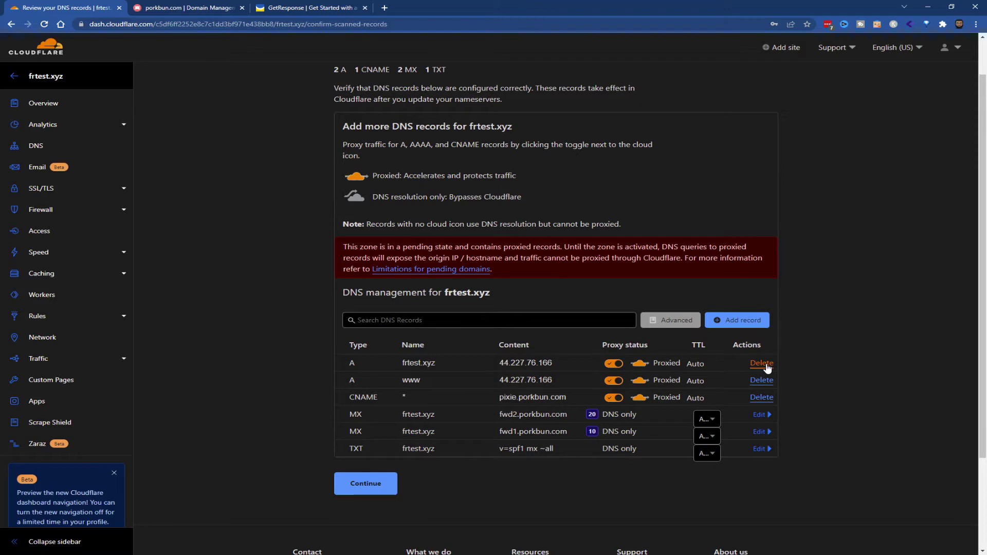
click(761, 363)
click(669, 336)
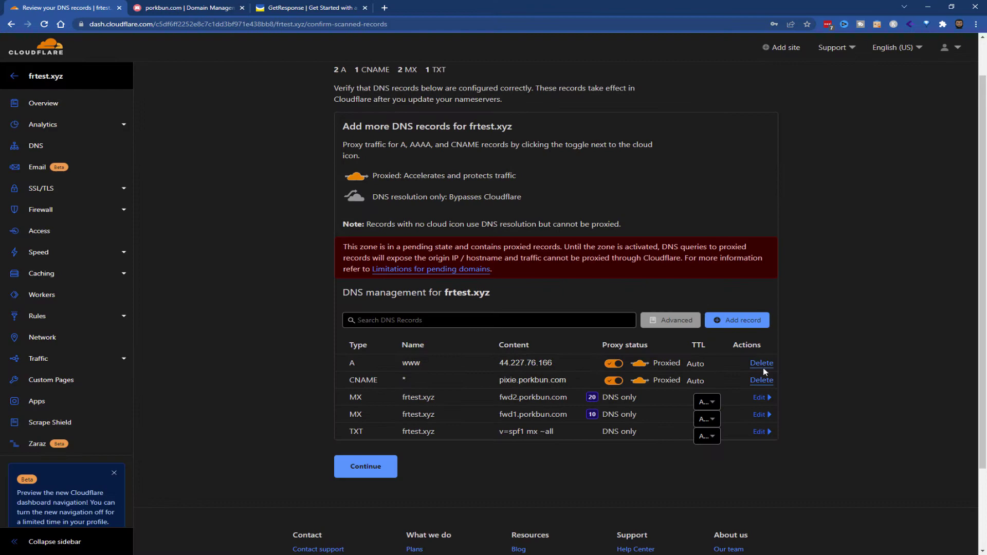
click(762, 365)
click(671, 335)
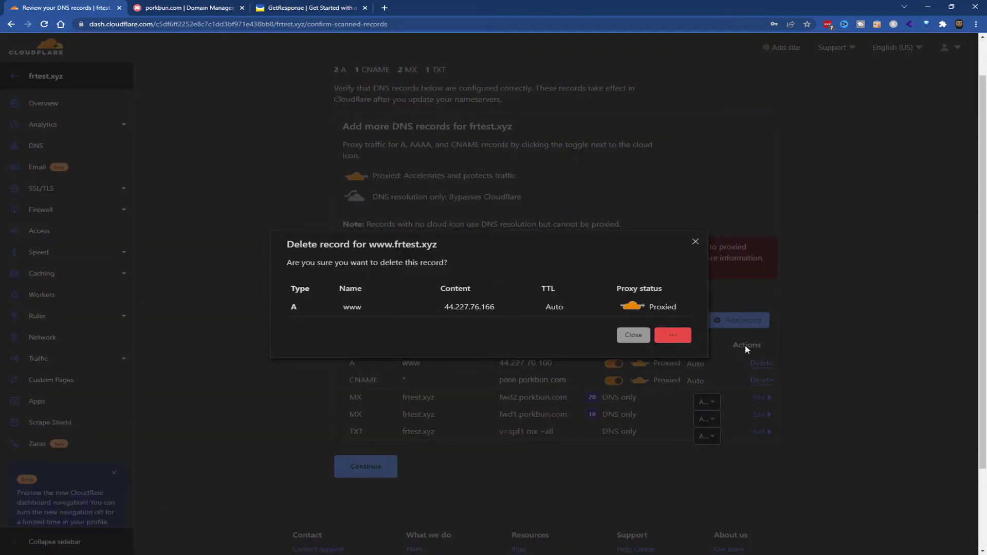
click(762, 364)
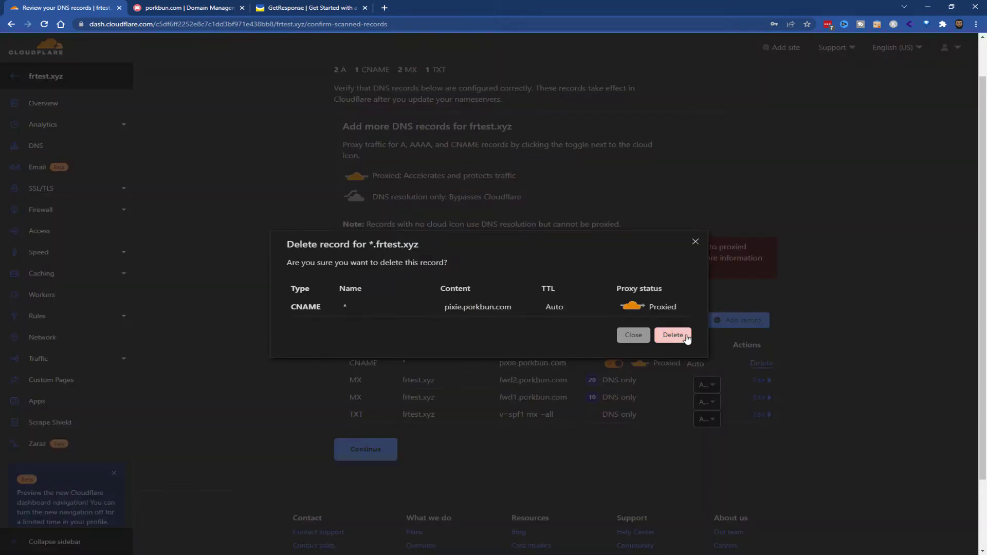
click(686, 337)
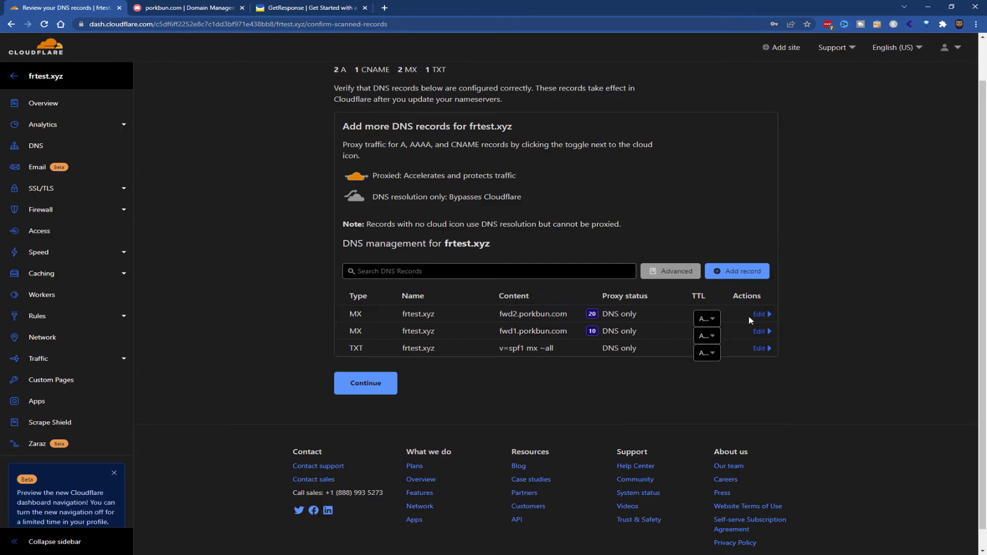
click(365, 385)
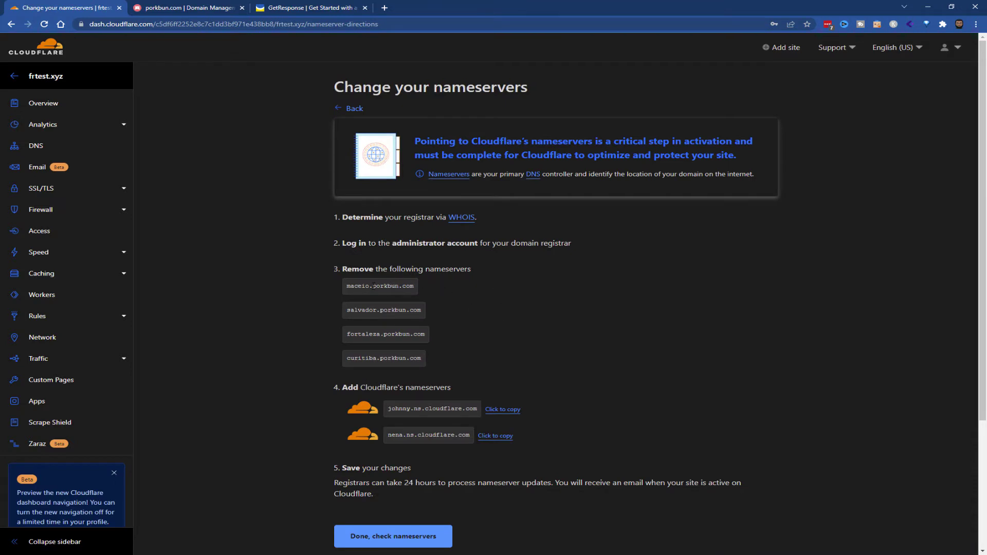
scroll(484, 354, down, 1)
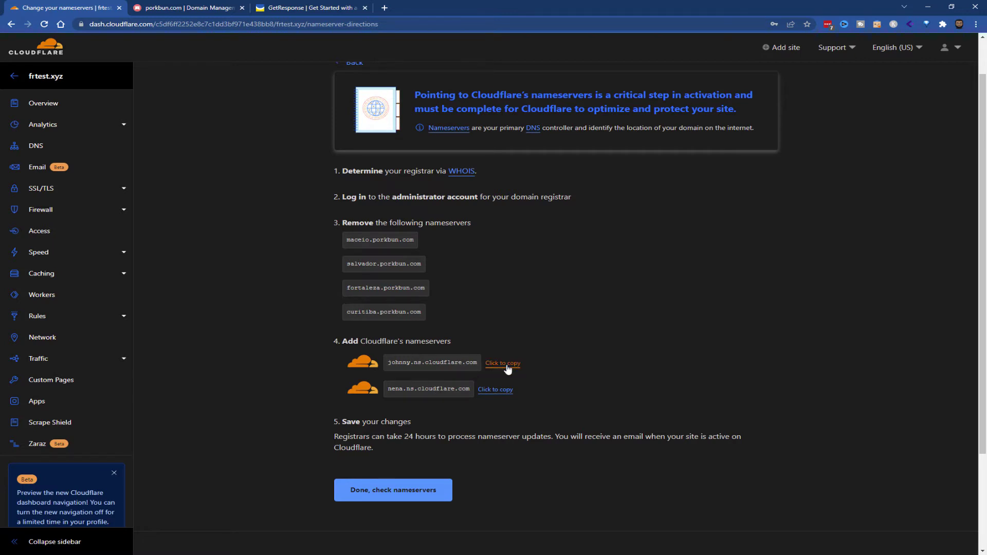
Replace Porkbun's four default nameservers with johnny.ns.cloudflare.com
click(507, 366)
click(176, 8)
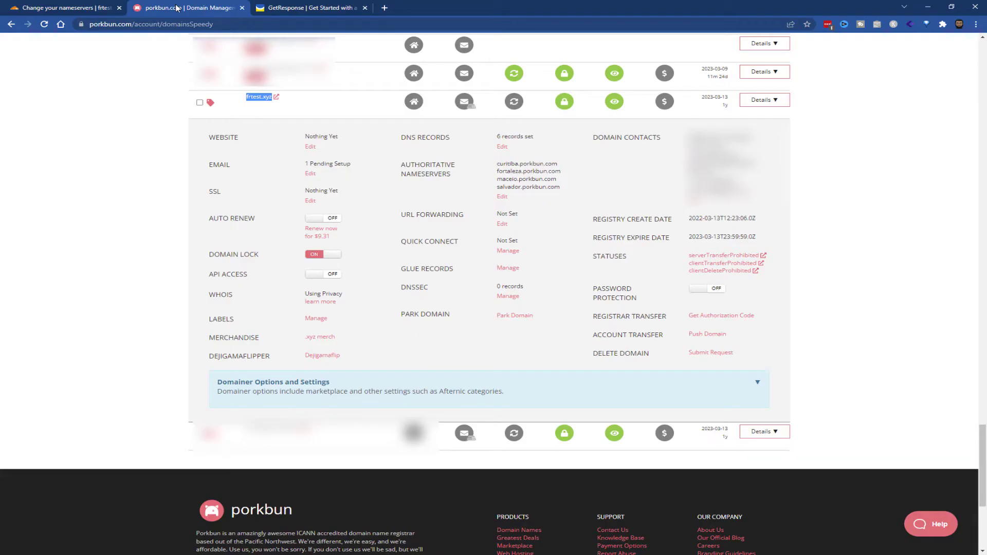
click(502, 198)
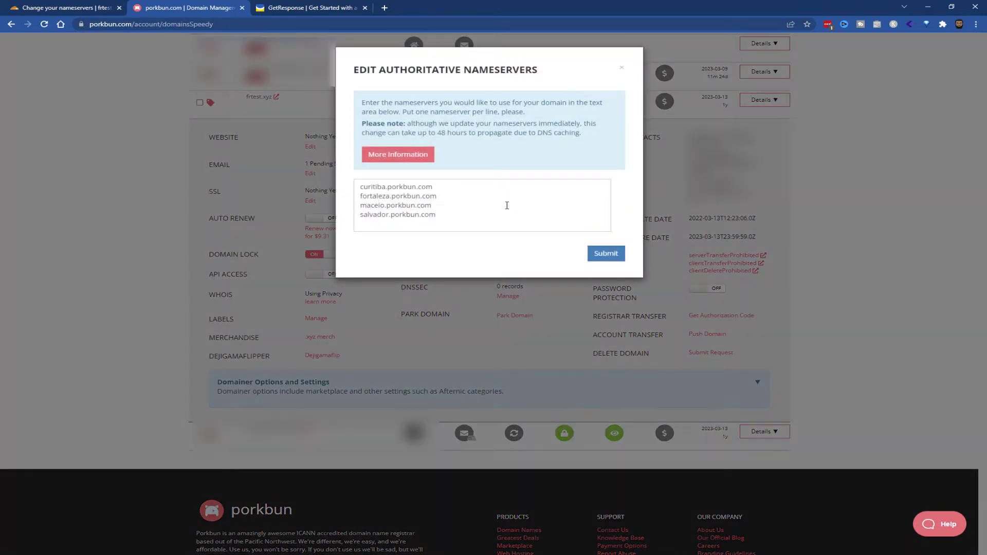
drag(478, 216, 357, 178)
key(BackSpace)
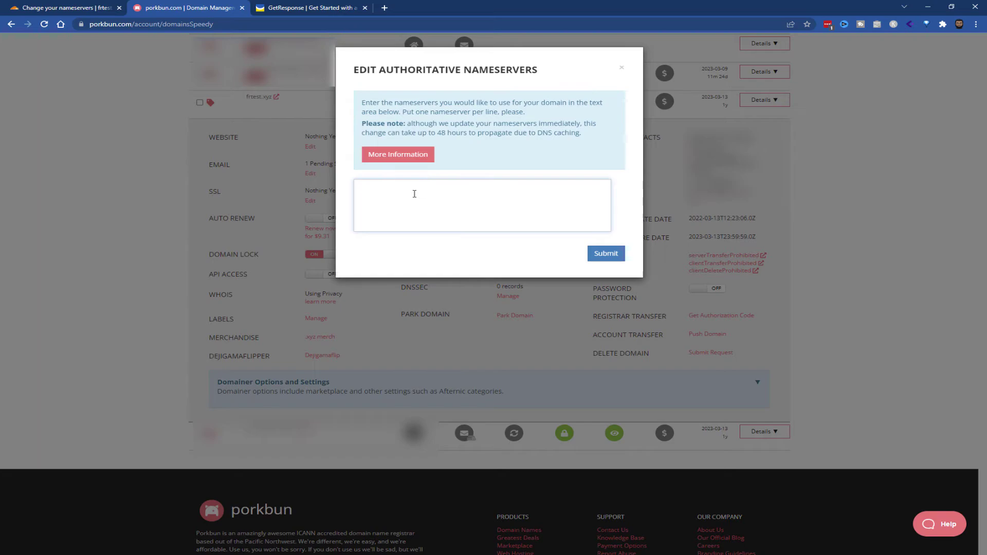
text(johnny.ns.cloudflare.com)
Add nena.ns.cloudflare.com as the second nameserver and submit the change
click(52, 8)
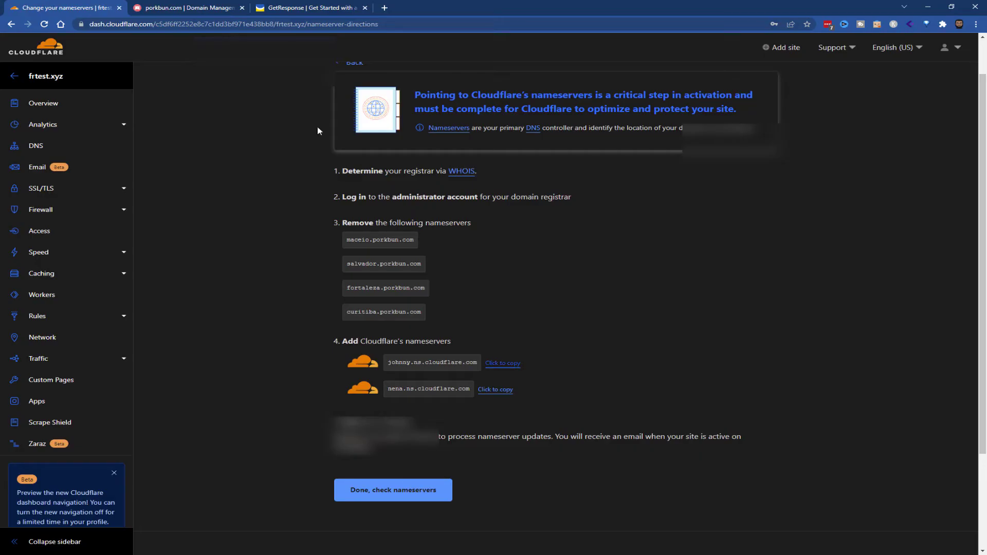
click(505, 395)
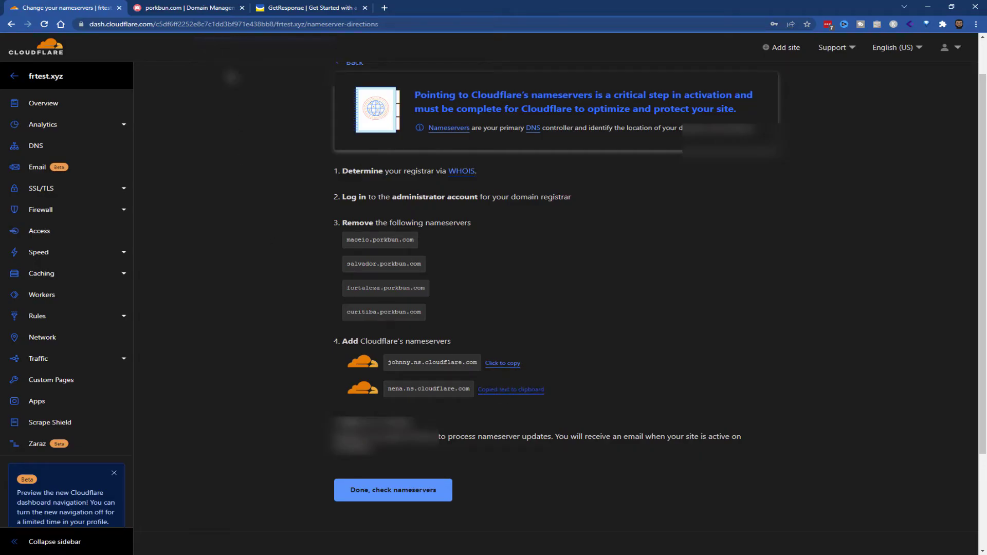
click(193, 8)
key(Return)
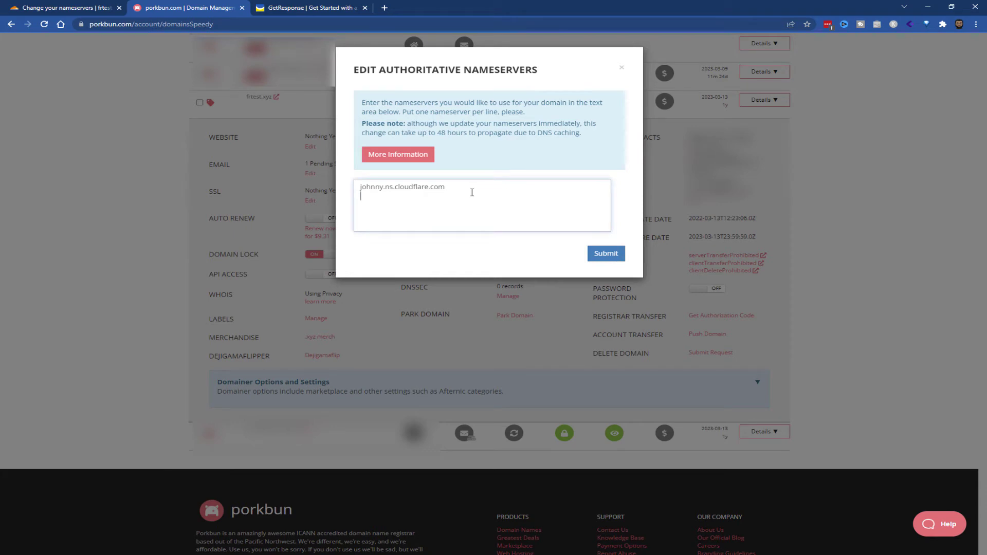
key(ctrl+v)
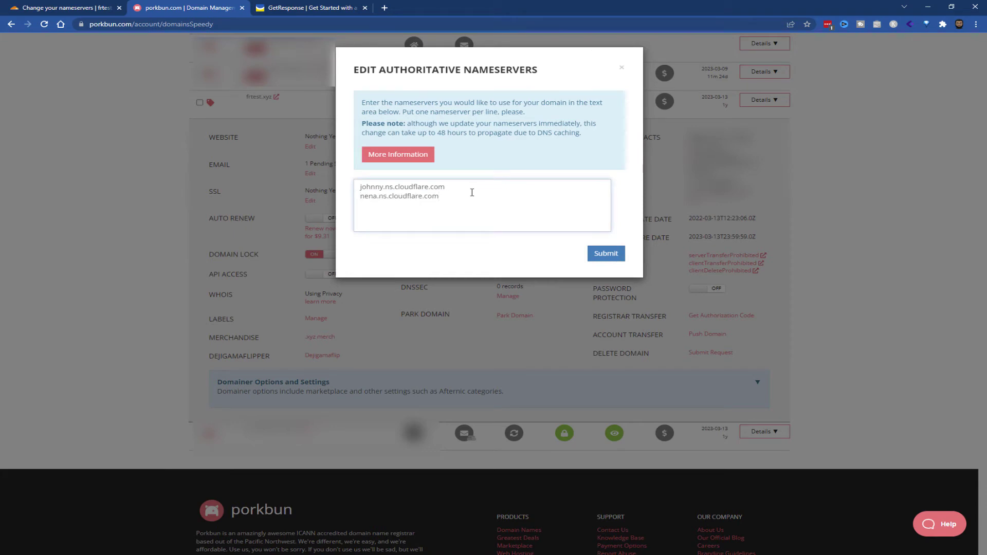
click(617, 255)
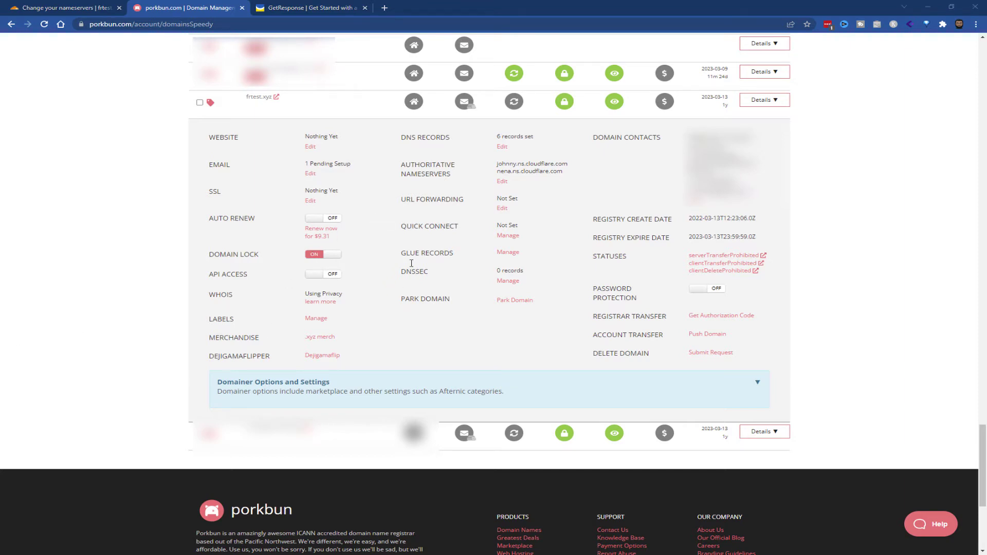
Open DNS Checker in a new tab, block its notifications and accept the privacy notice
click(384, 8)
text(dnschecker.org)
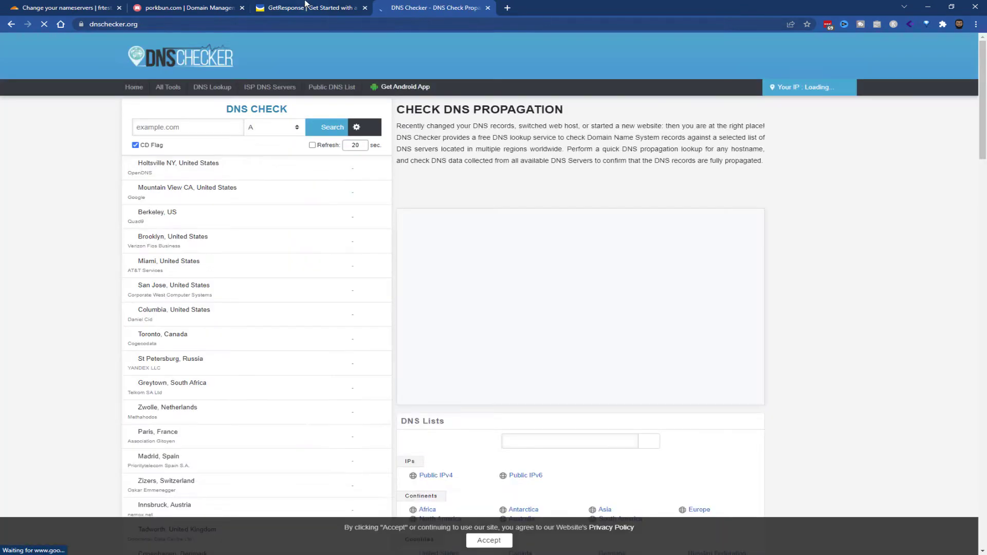
click(214, 13)
click(85, 7)
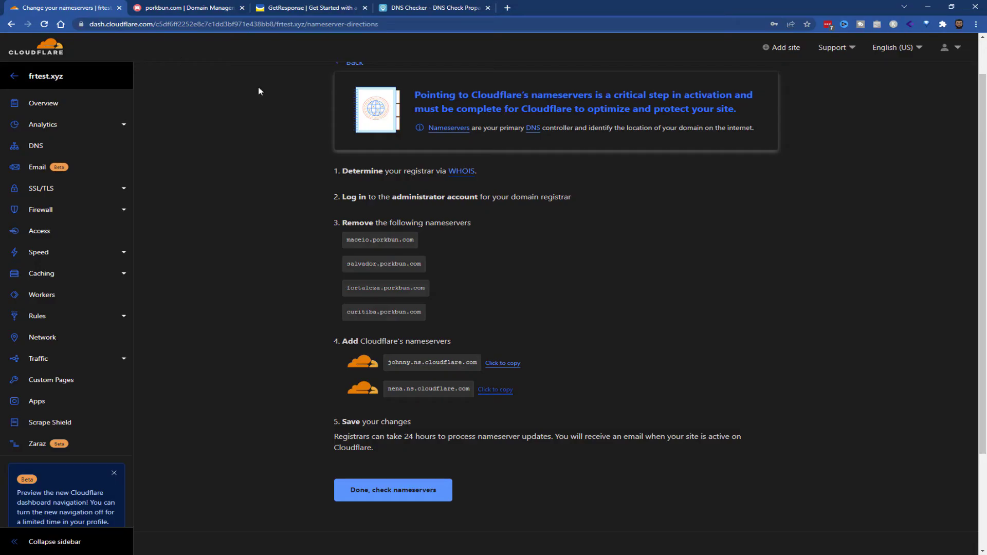
scroll(344, 149, up, 1)
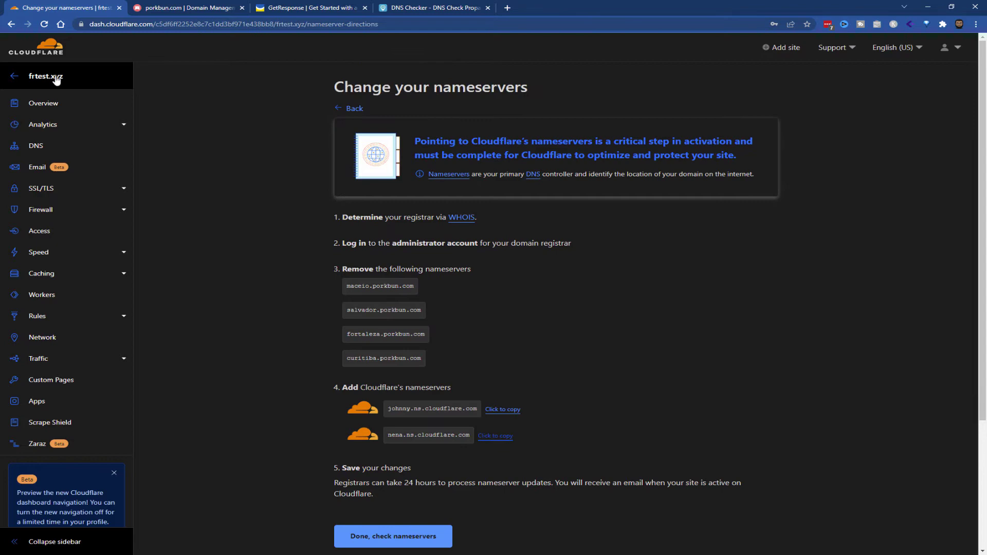
click(416, 8)
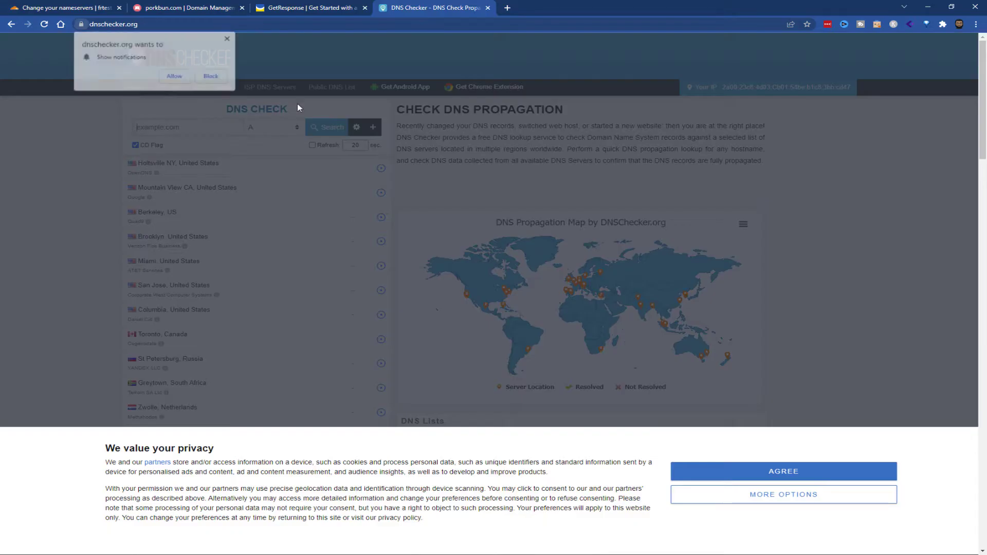
click(211, 76)
click(753, 469)
Enter frtest.xyz as the domain to check
click(193, 127)
text(g)
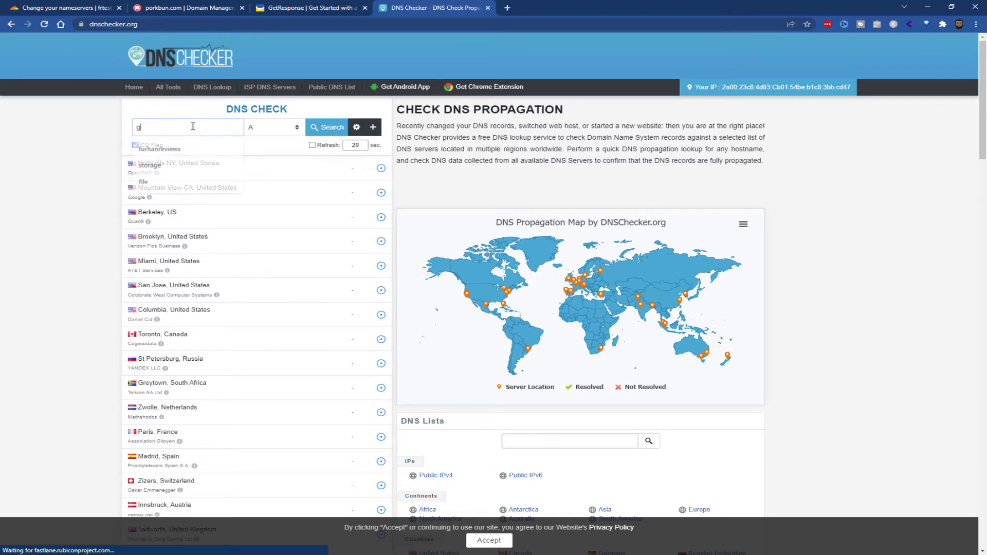
text(rte)
key(ctrl+a)
text(frt)
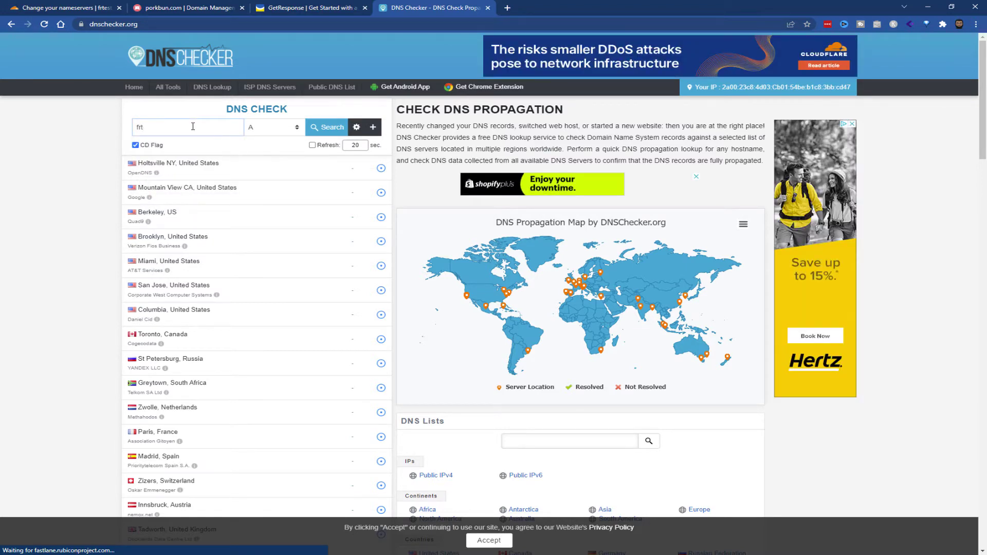
text(est)
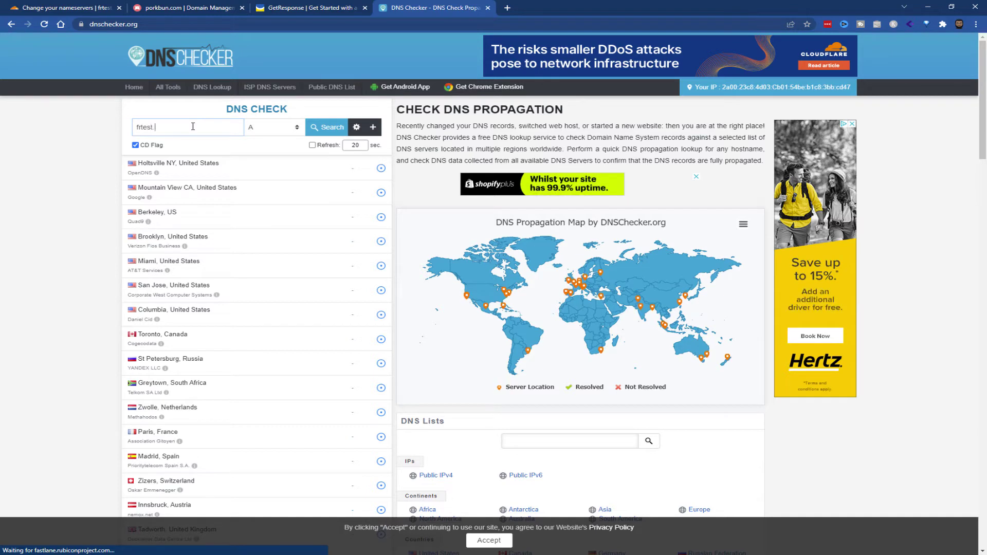
text(.zy)
key(BackSpace)
key(BackSpace)
text(xyz)
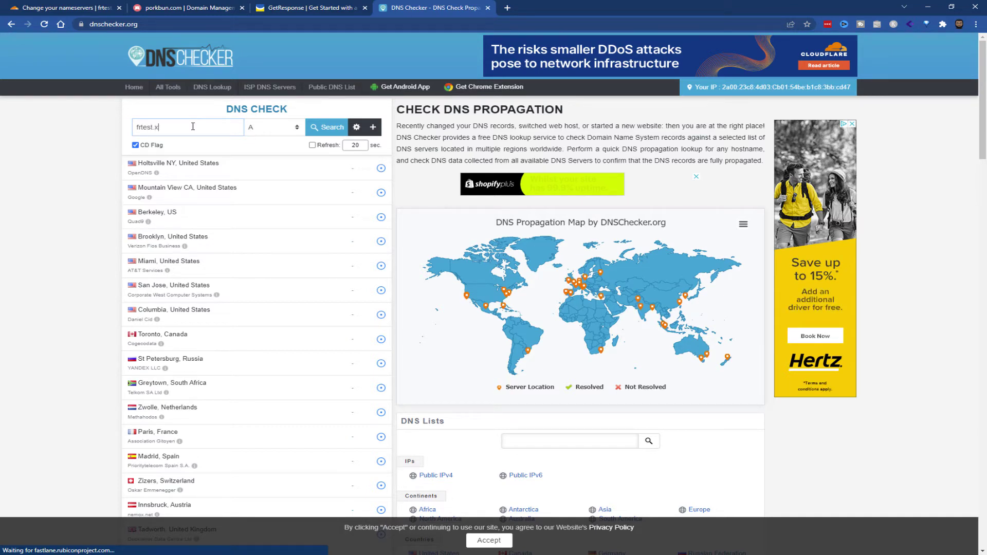
Run an NS lookup and review the worldwide results, still showing Porkbun nameservers
click(277, 127)
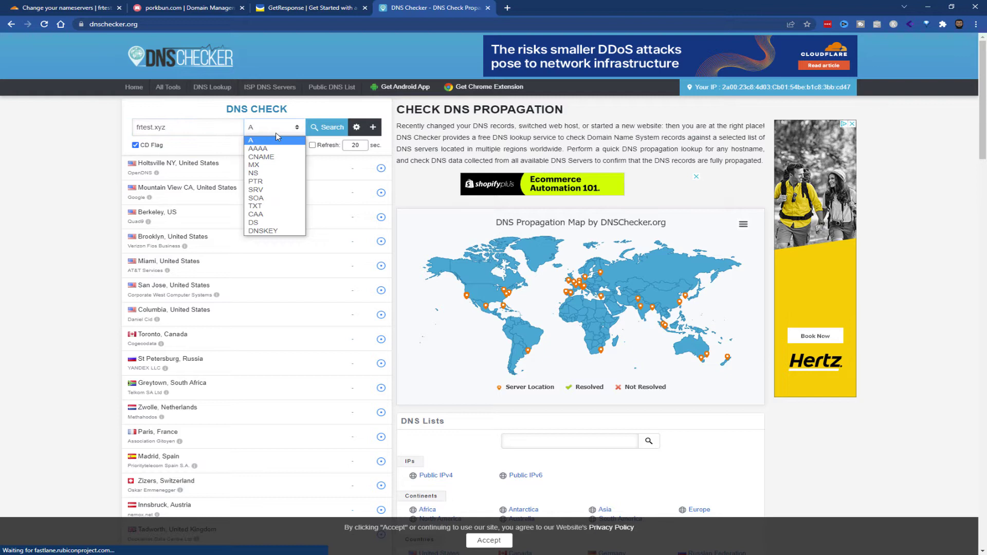
click(274, 174)
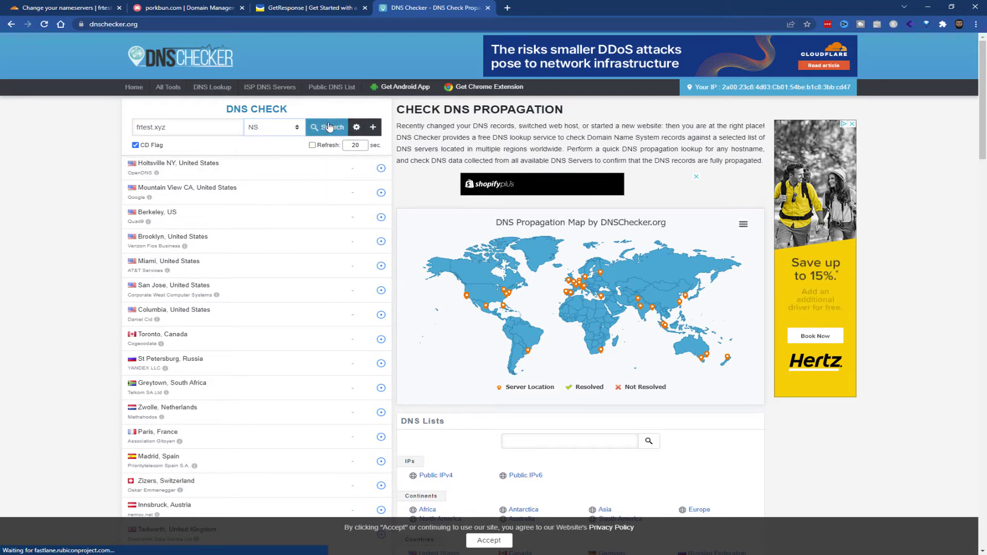
click(332, 128)
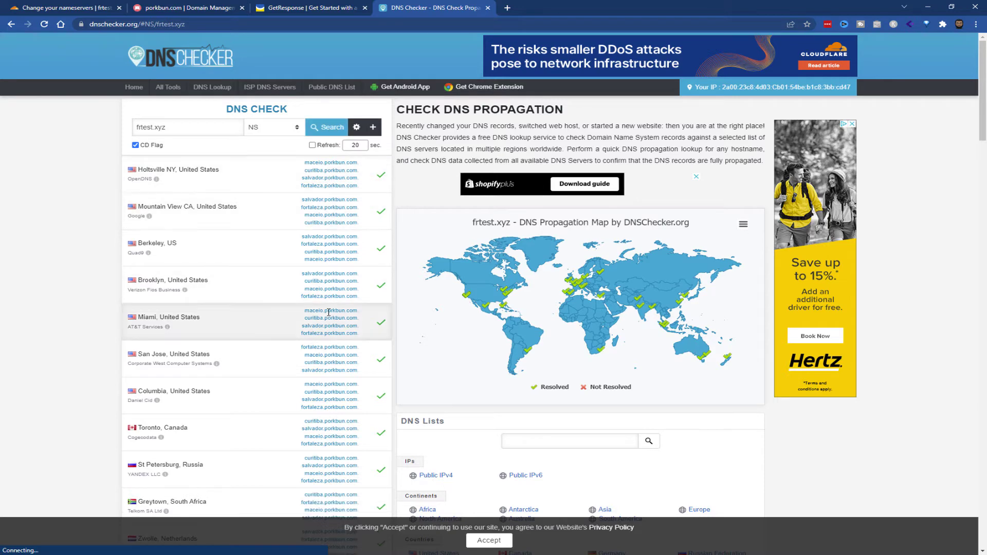
scroll(328, 312, down, 3)
scroll(328, 309, down, 15)
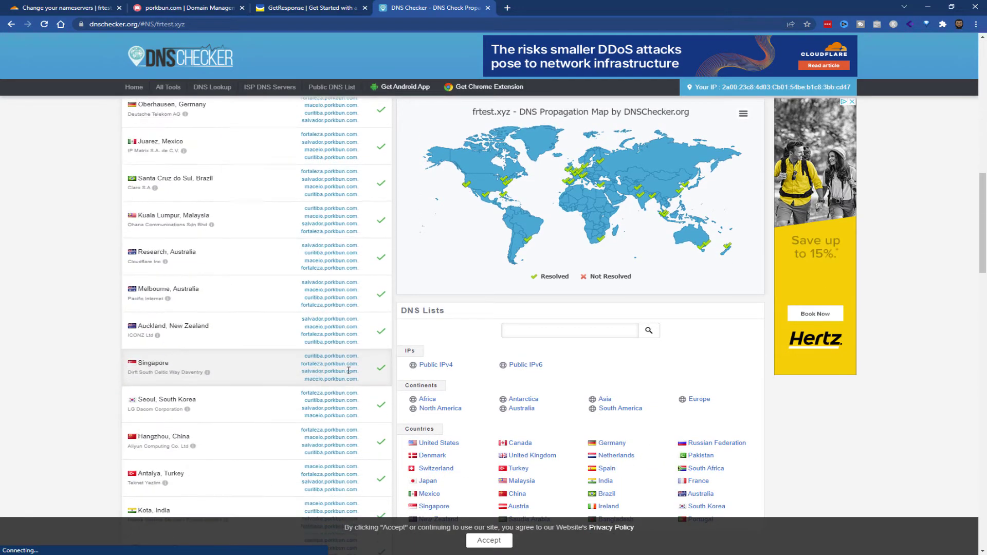
scroll(343, 390, up, 10)
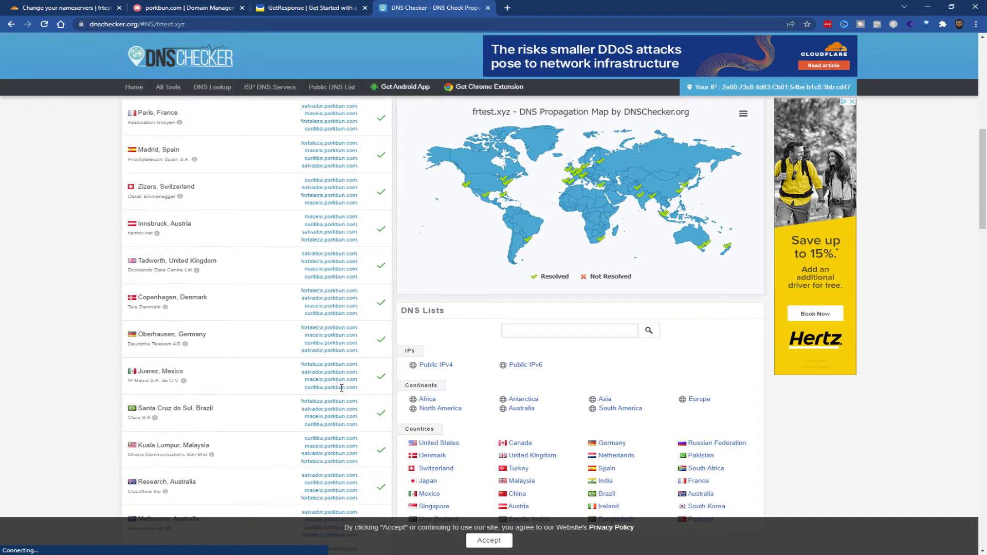
scroll(321, 352, up, 5)
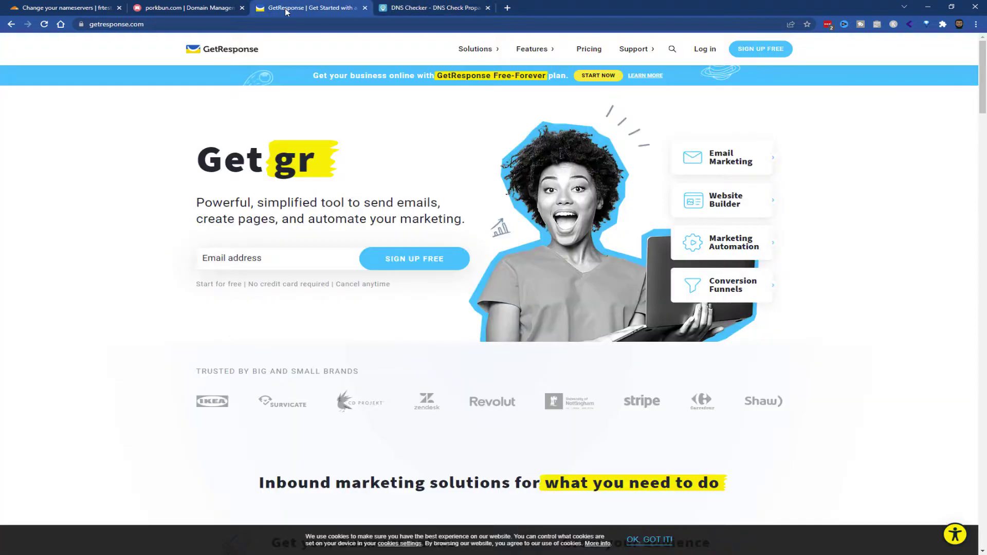
Back in Cloudflare, confirm the nameservers for frtest.xyz have been changed
click(301, 8)
click(200, 9)
click(32, 5)
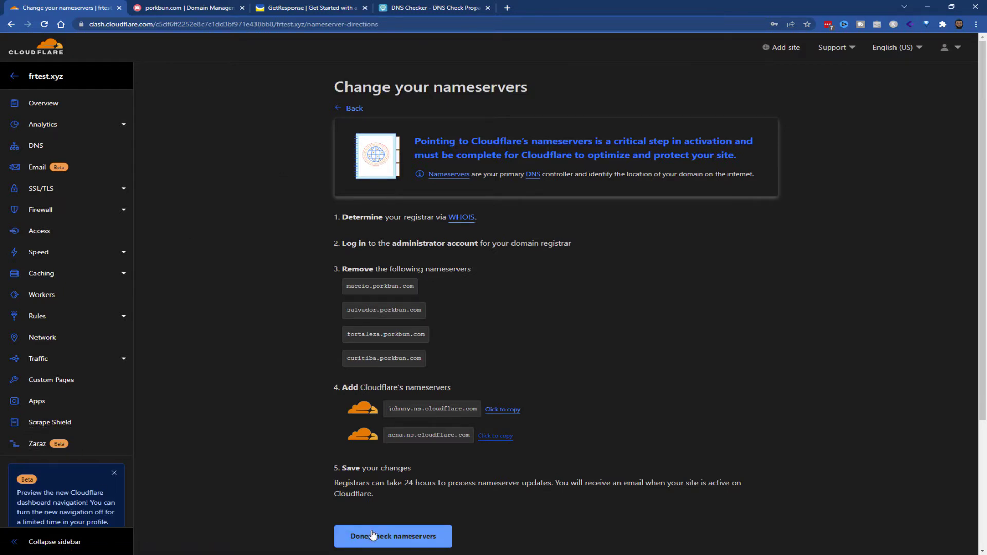
click(397, 537)
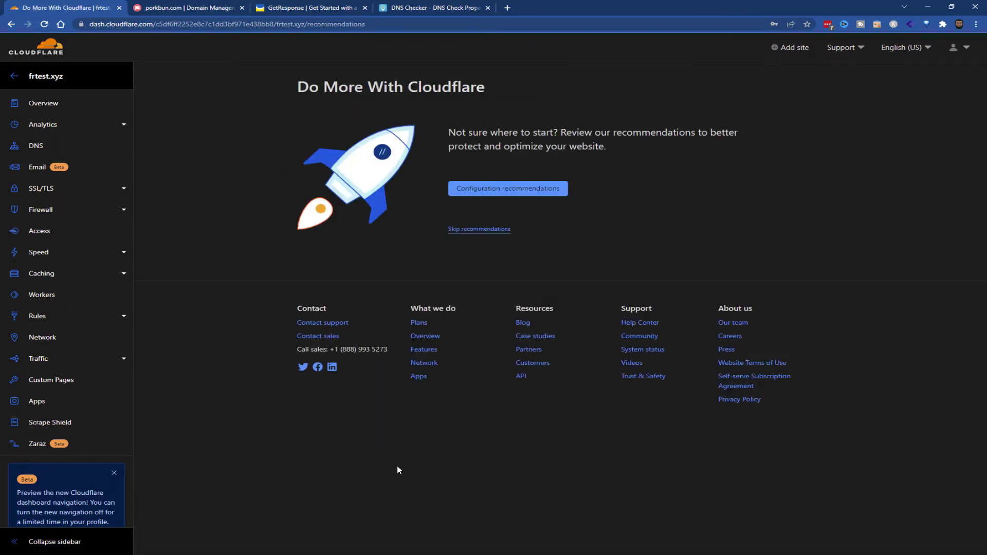
Apply the Always Use HTTPS and Auto Minify recommendations and dismiss the Argo promotion on Overview
click(514, 189)
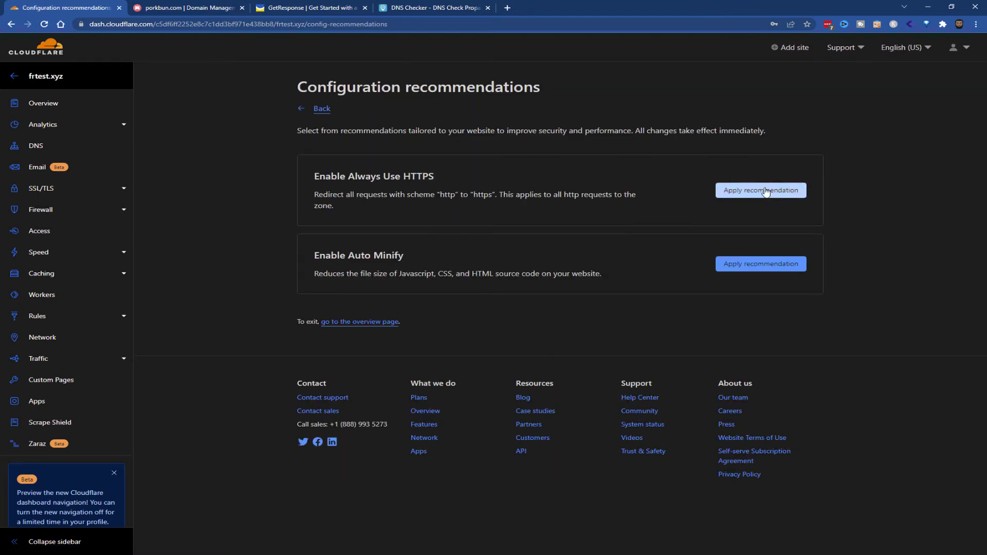
click(765, 191)
click(748, 266)
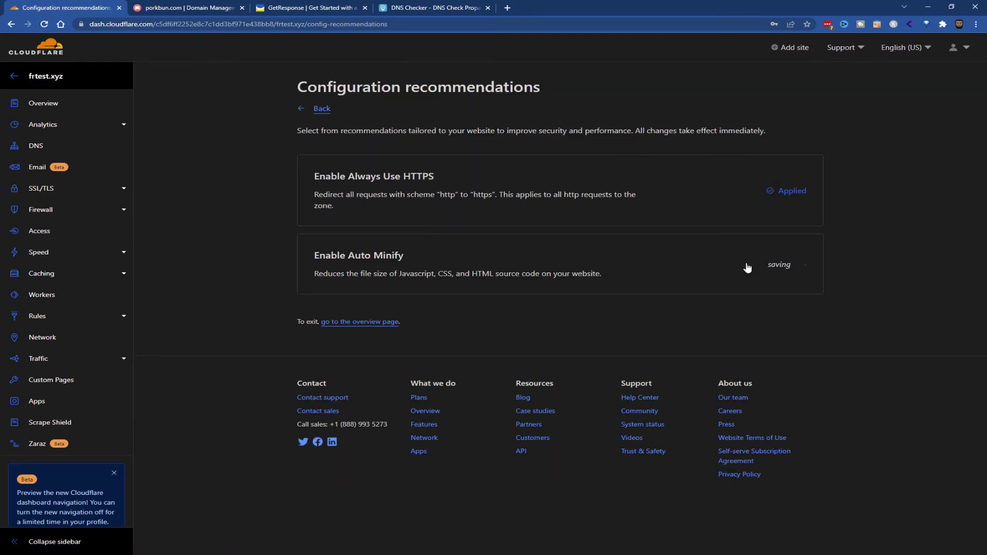
click(359, 322)
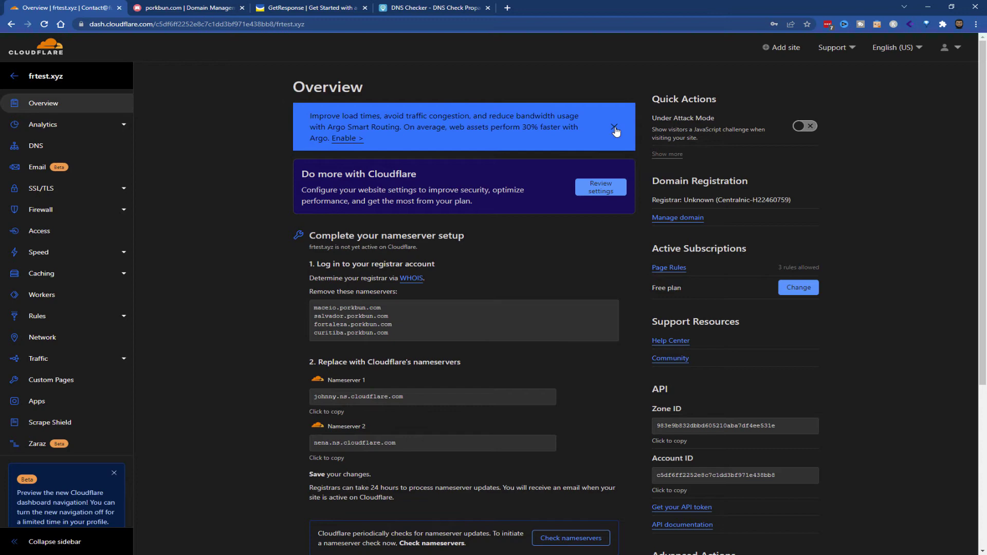
click(615, 127)
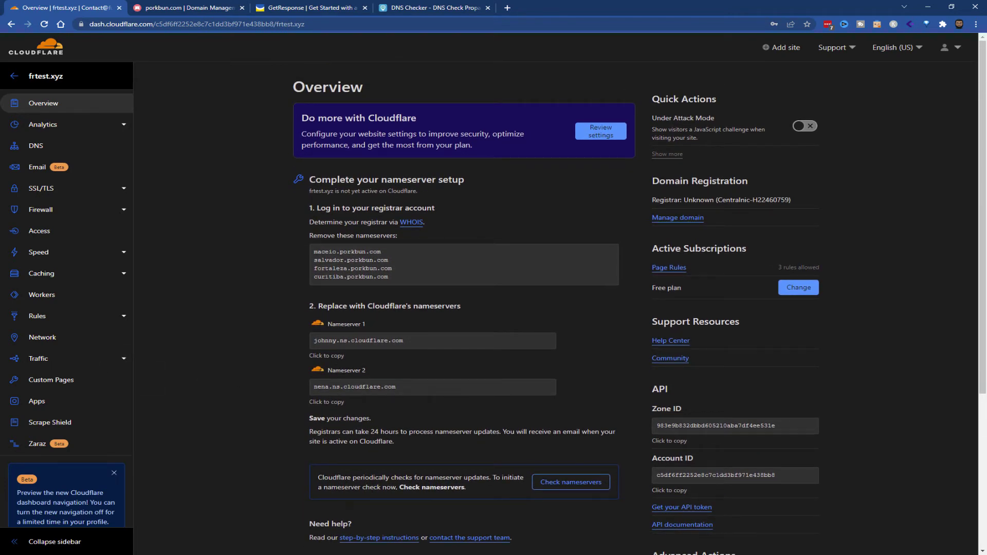
Accept DNS Checker's cookie notice, then go to Cloudflare's DNS records page for frtest.xyz
key(ctrl+4)
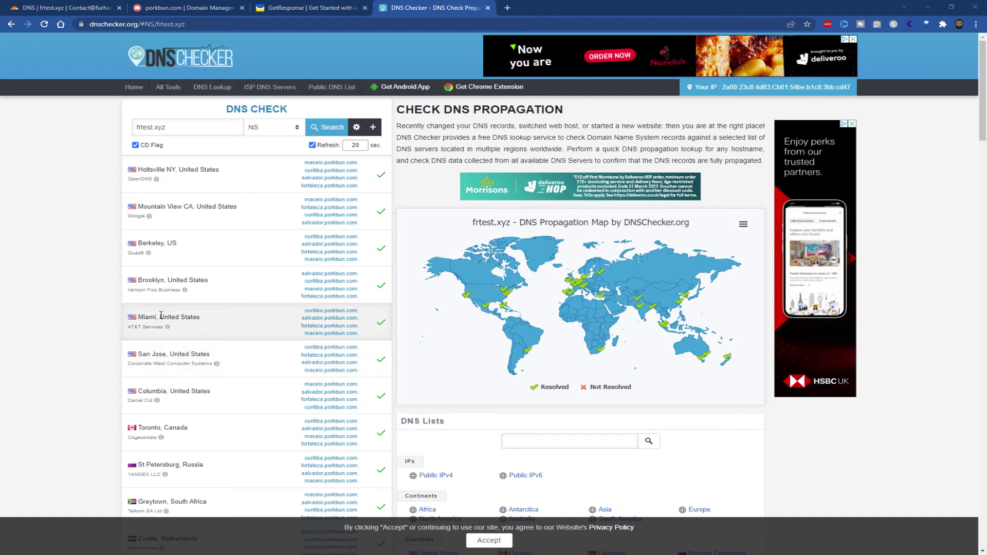
click(491, 539)
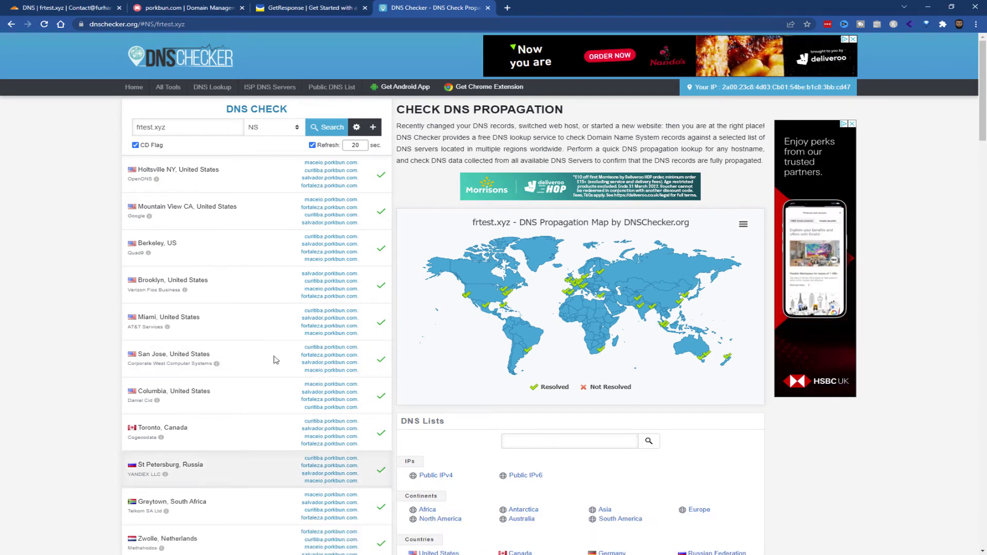
click(70, 6)
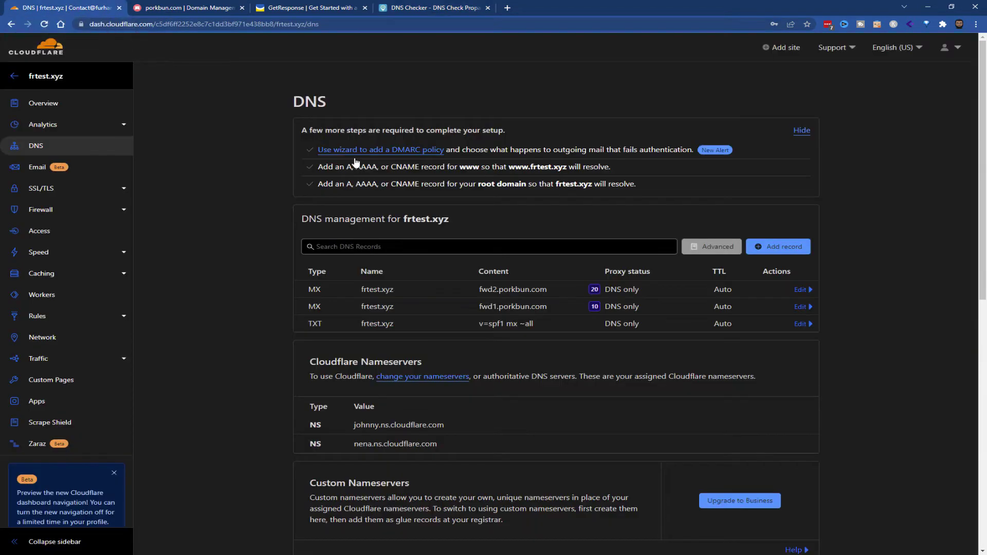
Add an A record for @ with IPv4 192.168.1.1, which Cloudflare rejects
click(767, 247)
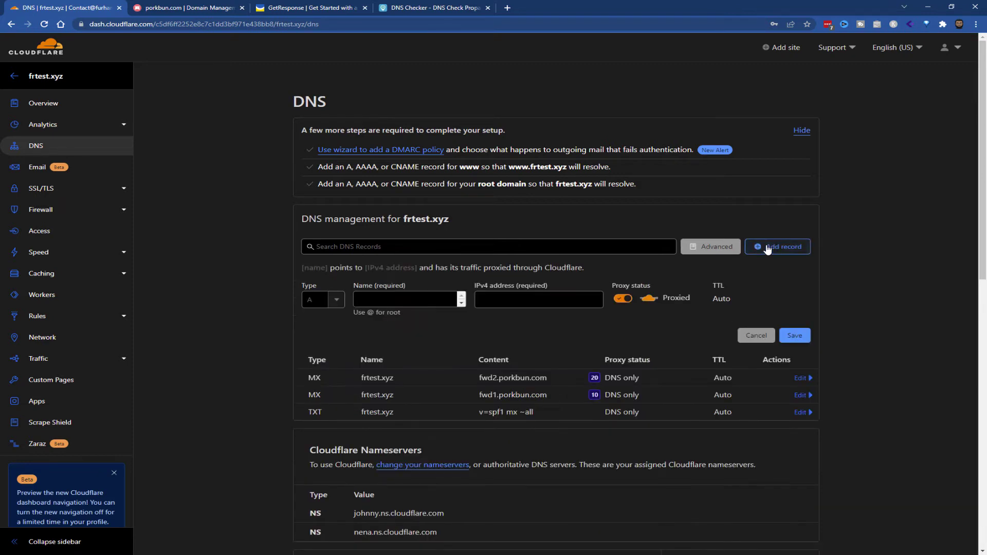
click(336, 300)
click(336, 299)
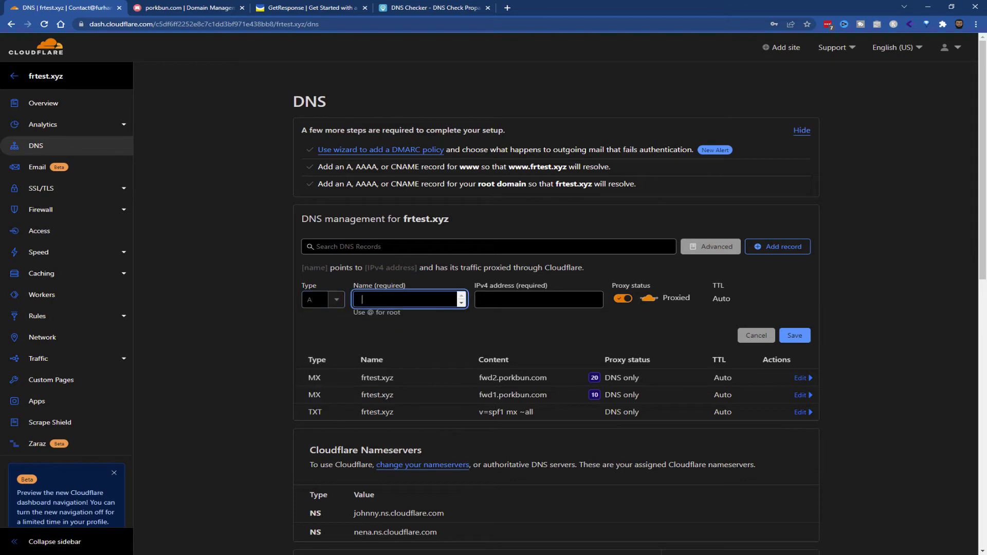
click(406, 299)
text(@)
click(538, 299)
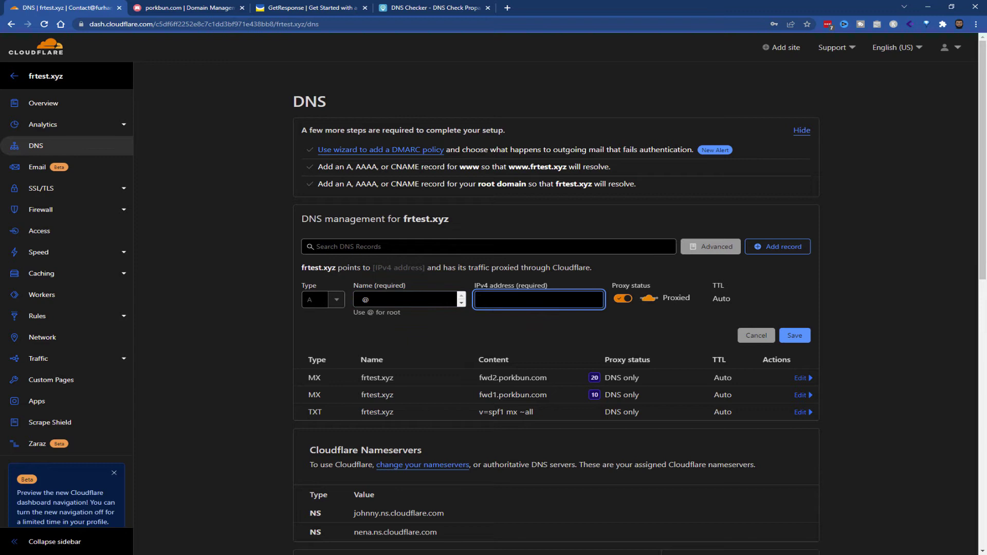
text(19)
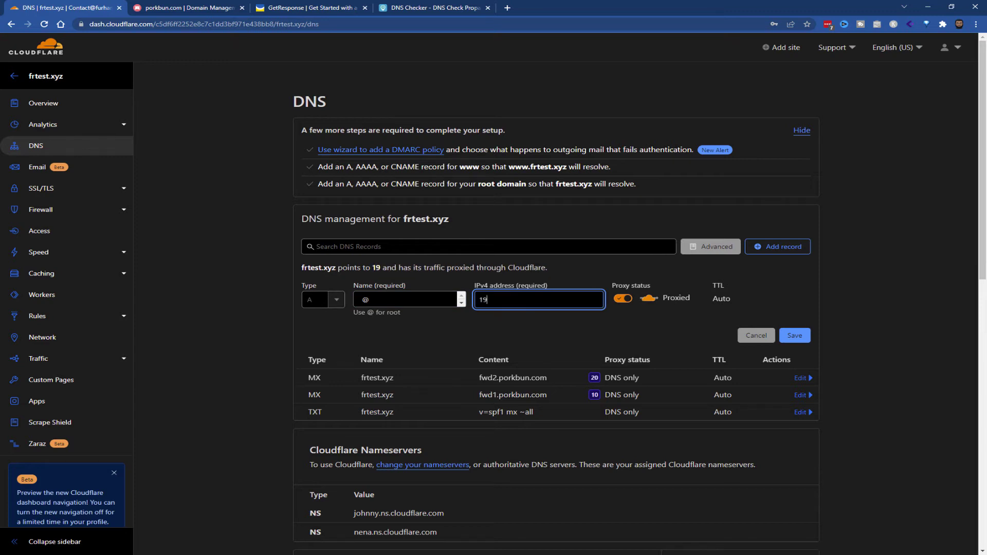
text(2.168.1.1)
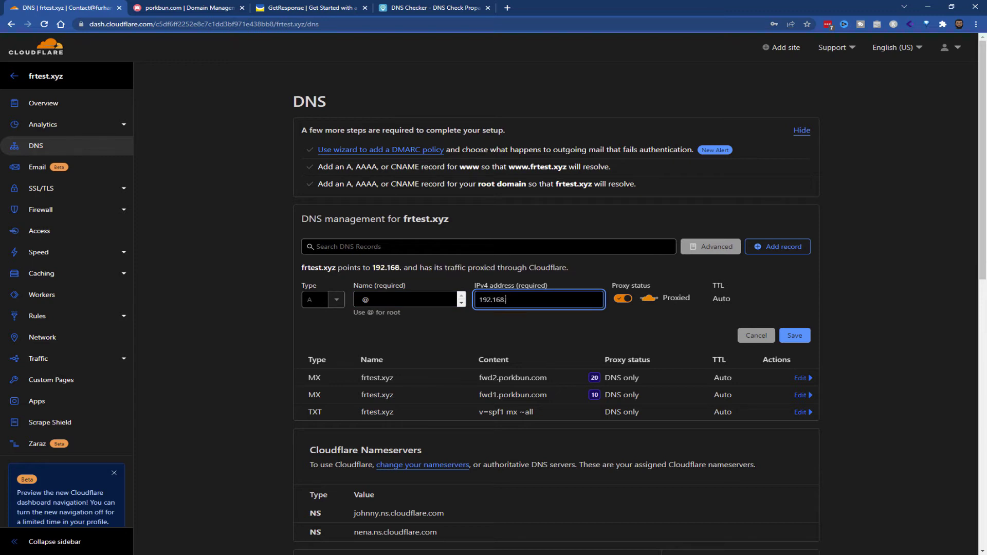
click(525, 323)
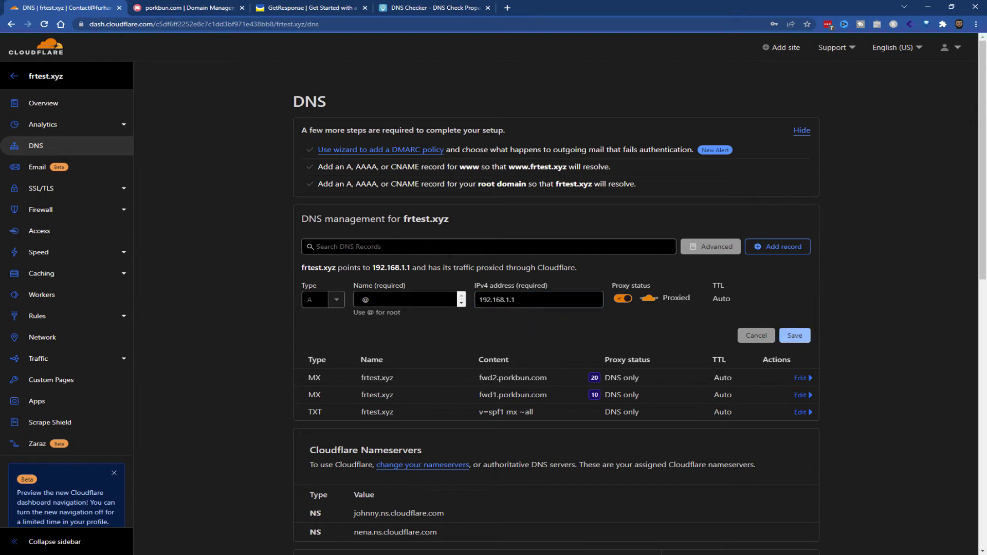
click(795, 336)
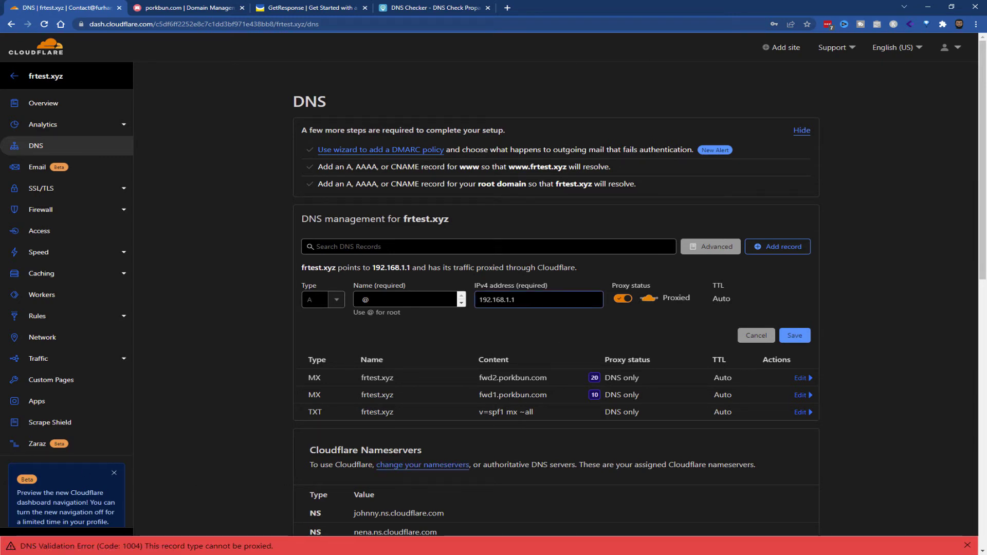
Correct the address to 149.42.1.1 and save the proxied root A record
click(543, 300)
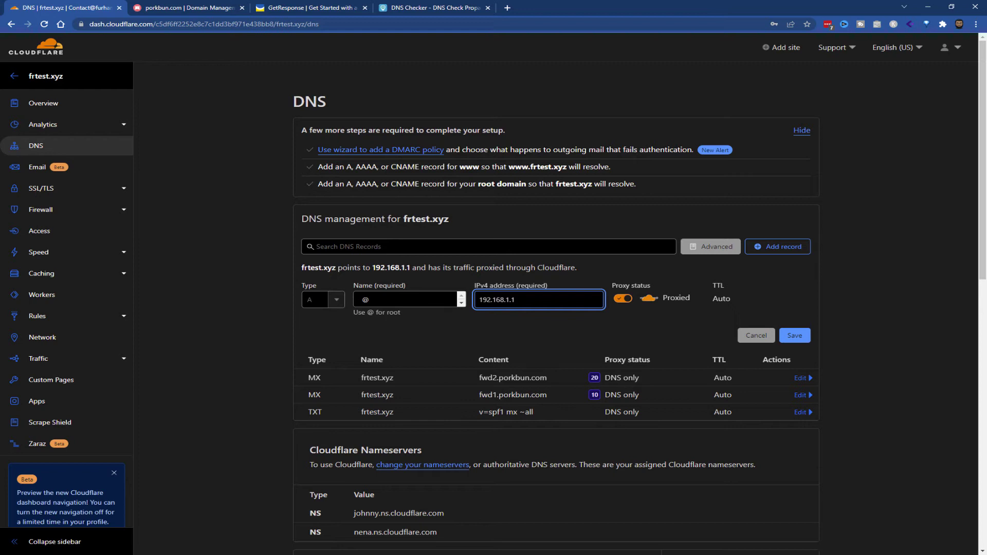
drag(479, 300, 491, 299)
text(149.42)
click(806, 338)
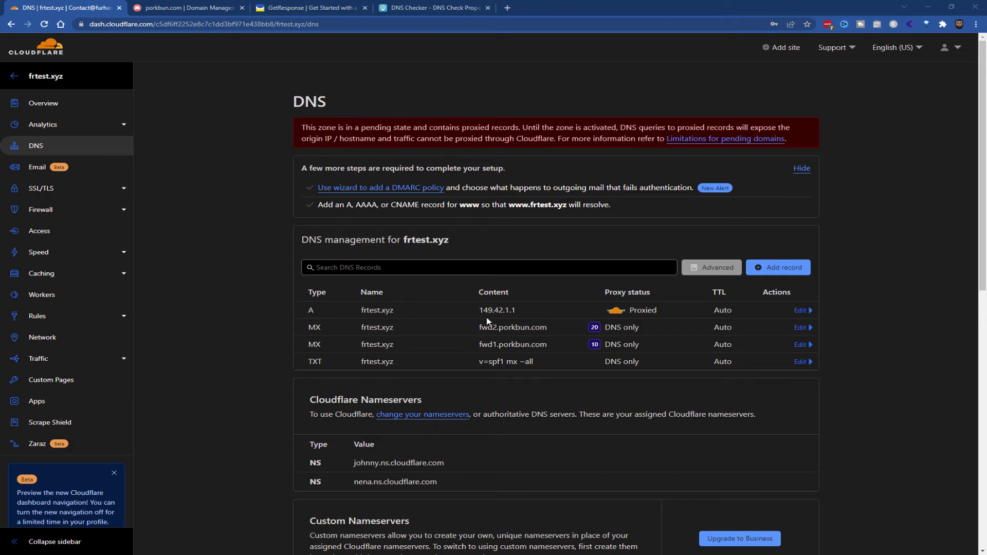
Add a DNS-only CNAME record named www with target @
click(777, 271)
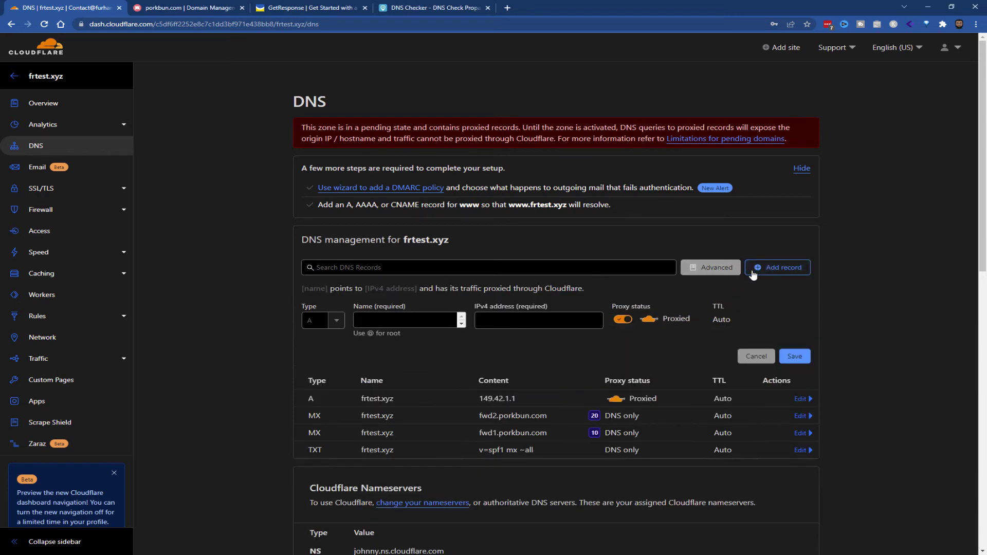
click(340, 322)
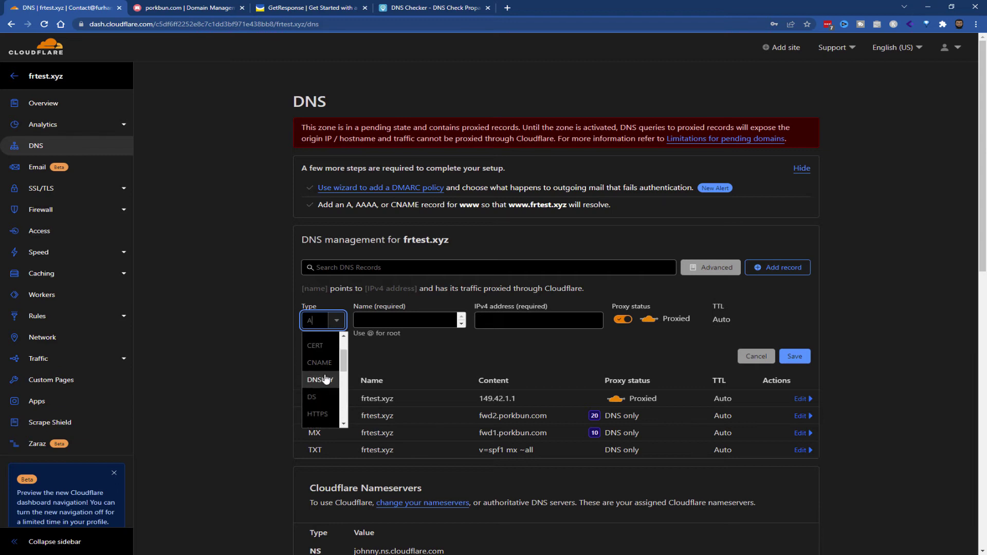
click(319, 409)
key(Tab)
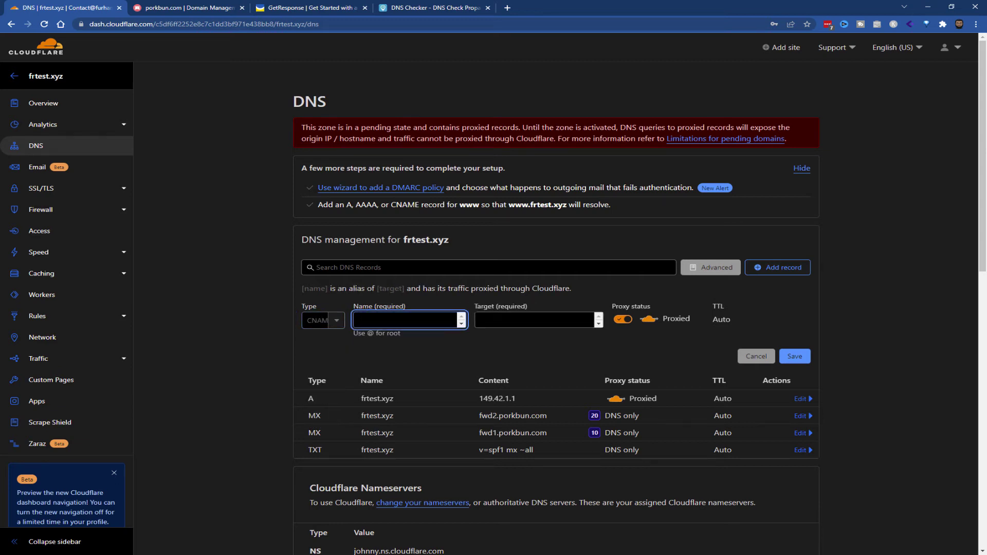
text(www)
key(Tab)
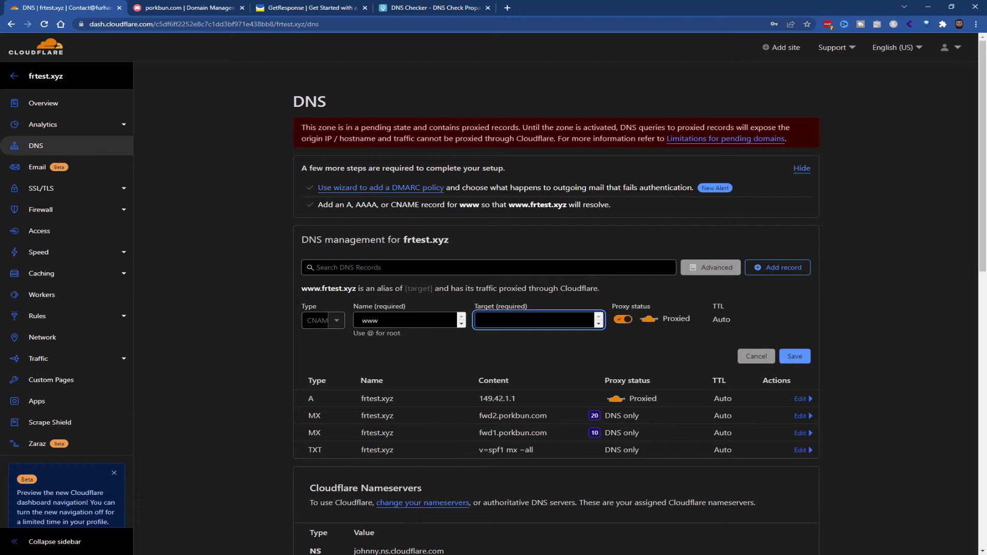
text(@)
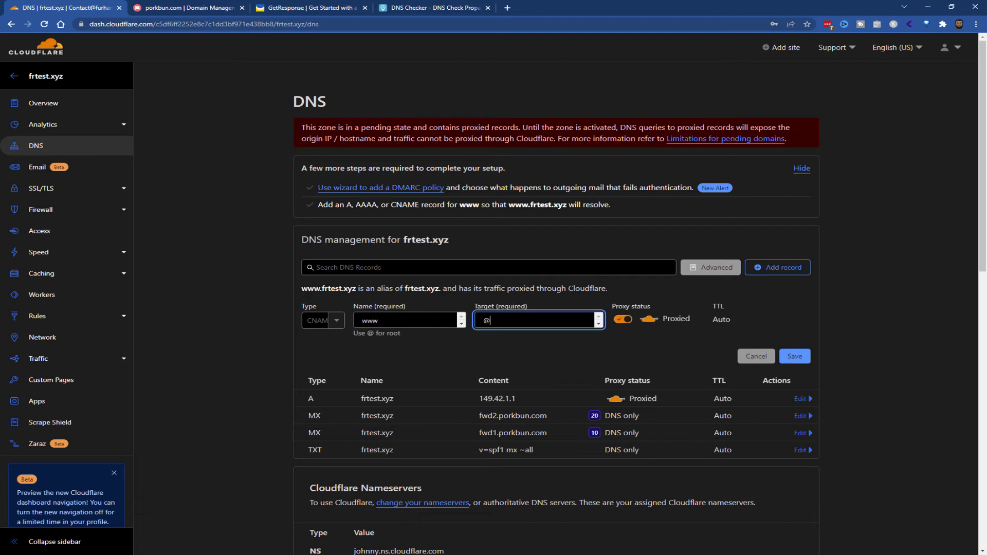
click(540, 343)
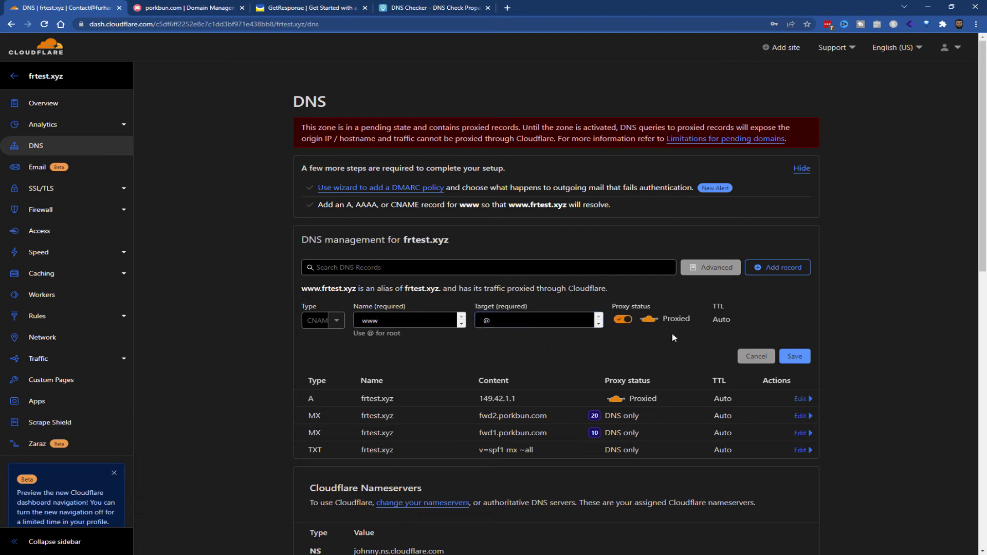
click(622, 320)
click(805, 358)
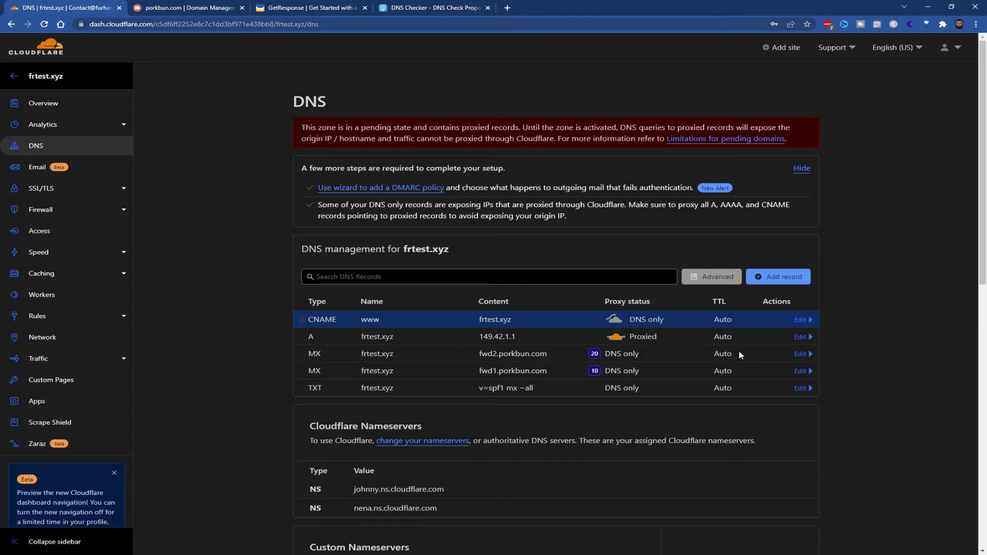
Delete the fwd2 and fwd1 MX records and the SPF TXT record
click(801, 354)
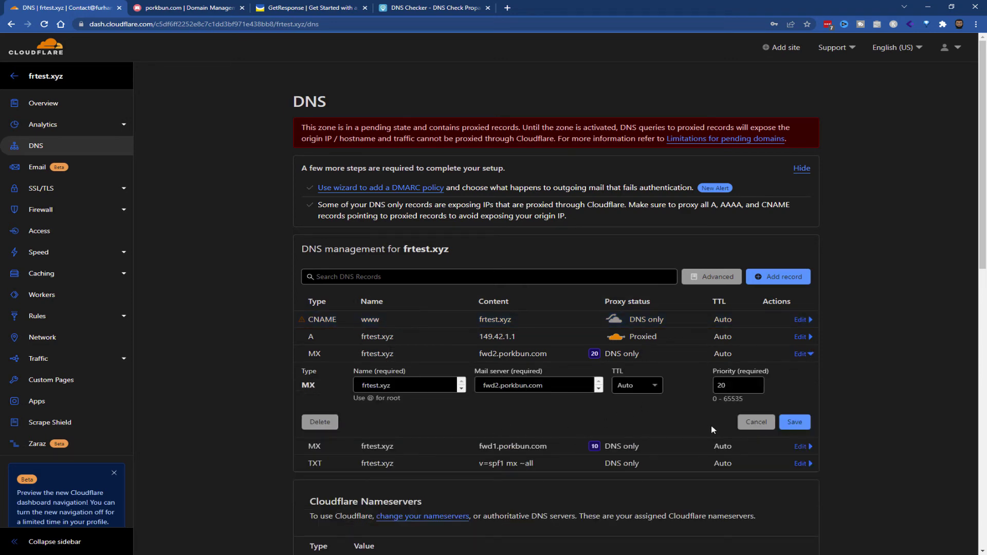
click(320, 422)
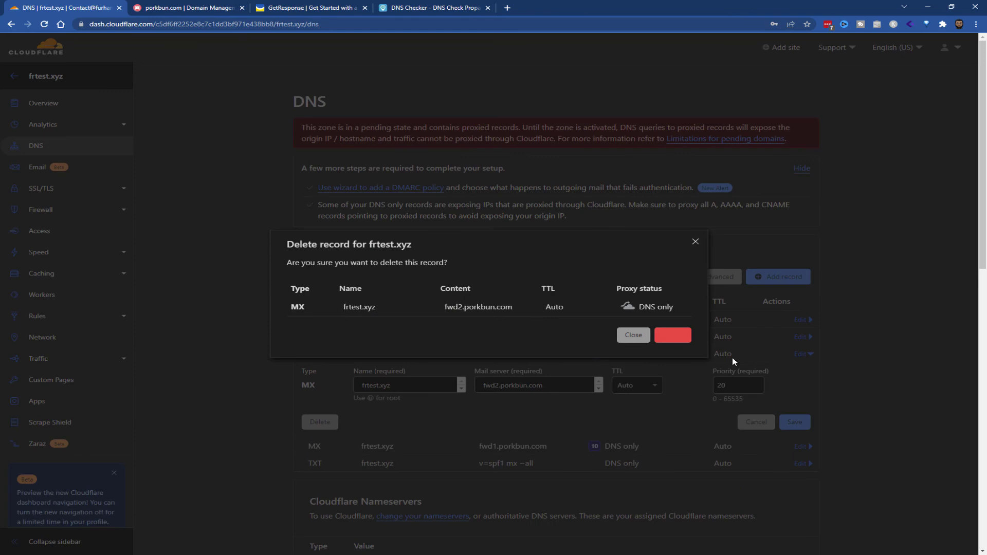
click(801, 353)
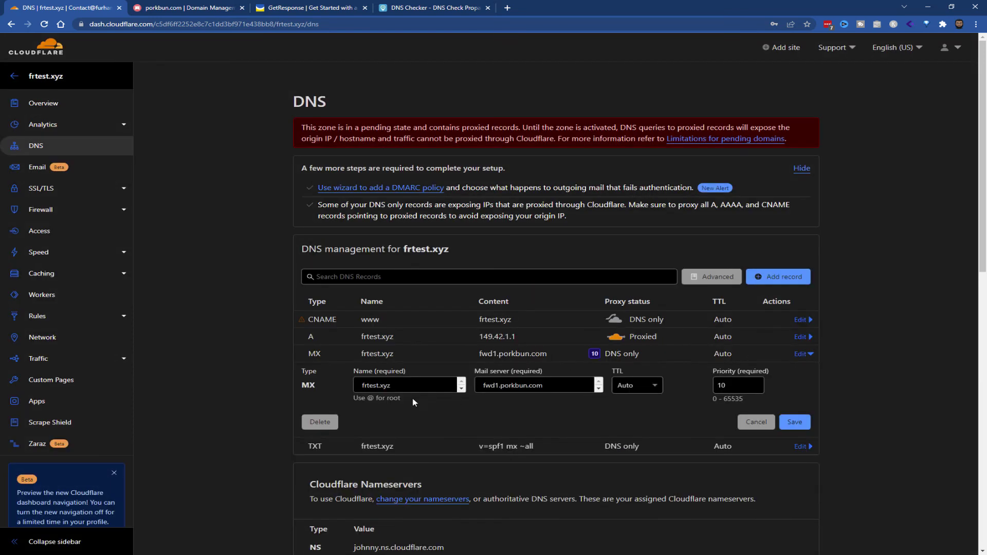
click(320, 421)
click(673, 335)
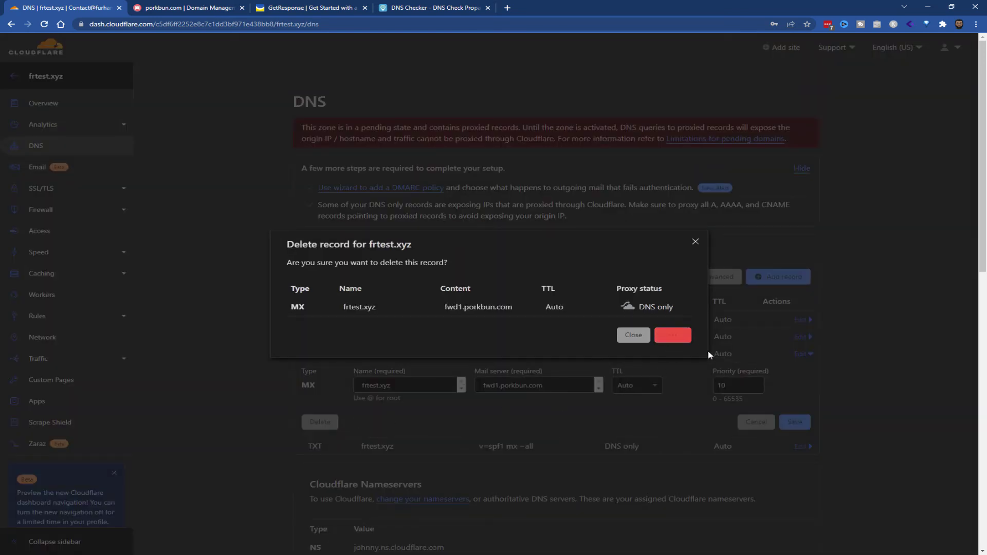
click(801, 337)
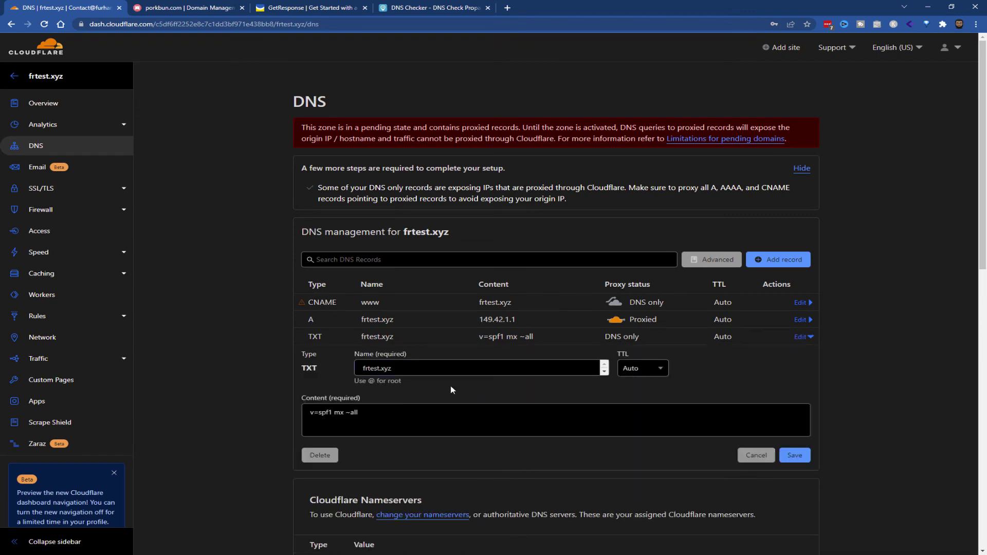
click(319, 456)
click(663, 335)
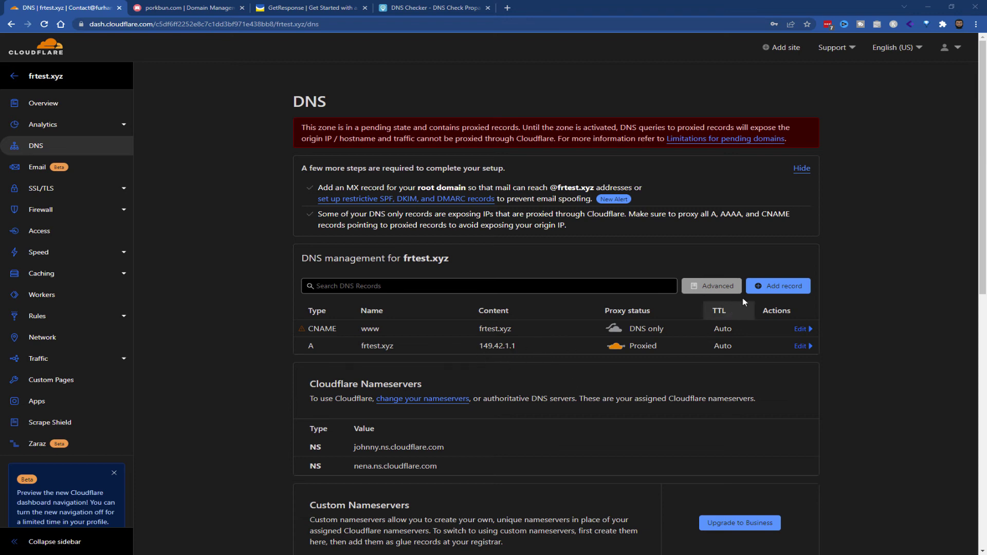
Add a new DNS record of type MX, leaving Name and Priority empty, and reopen the type list
click(778, 286)
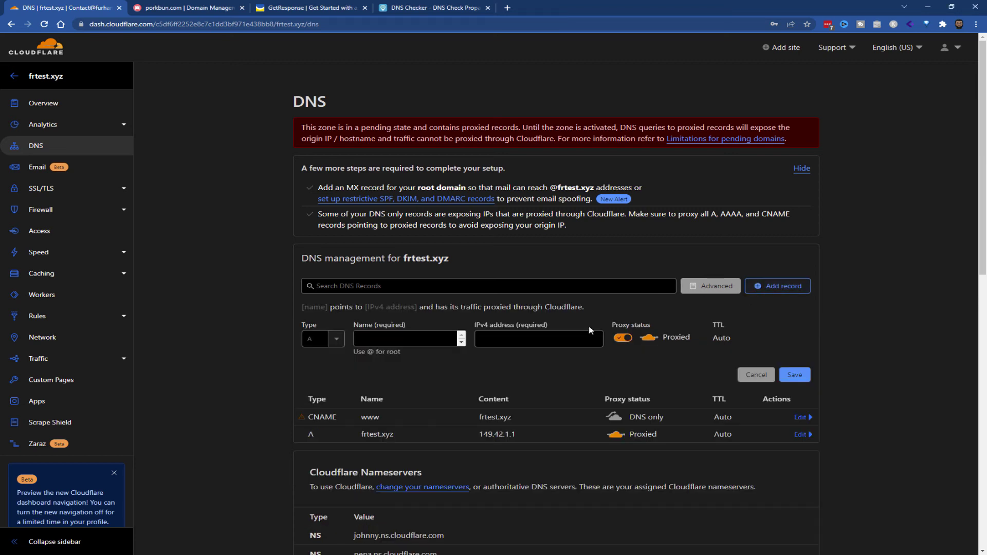
click(337, 339)
scroll(338, 376, down, 2)
scroll(339, 380, down, 3)
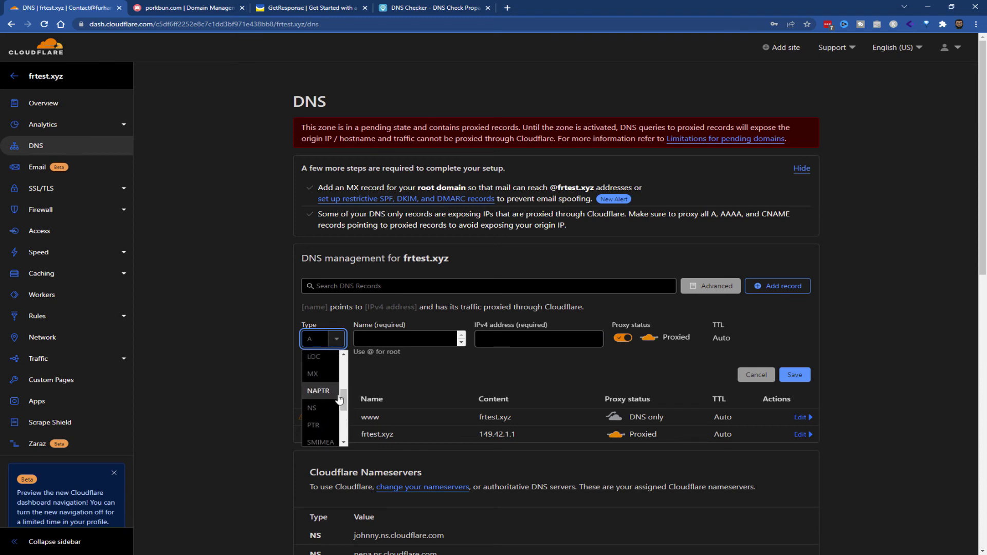
click(318, 381)
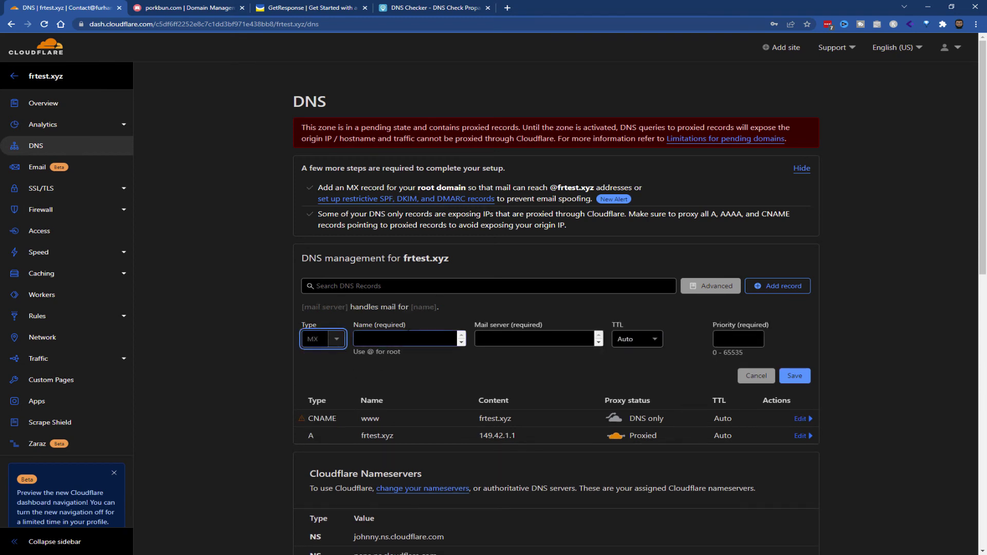
click(406, 339)
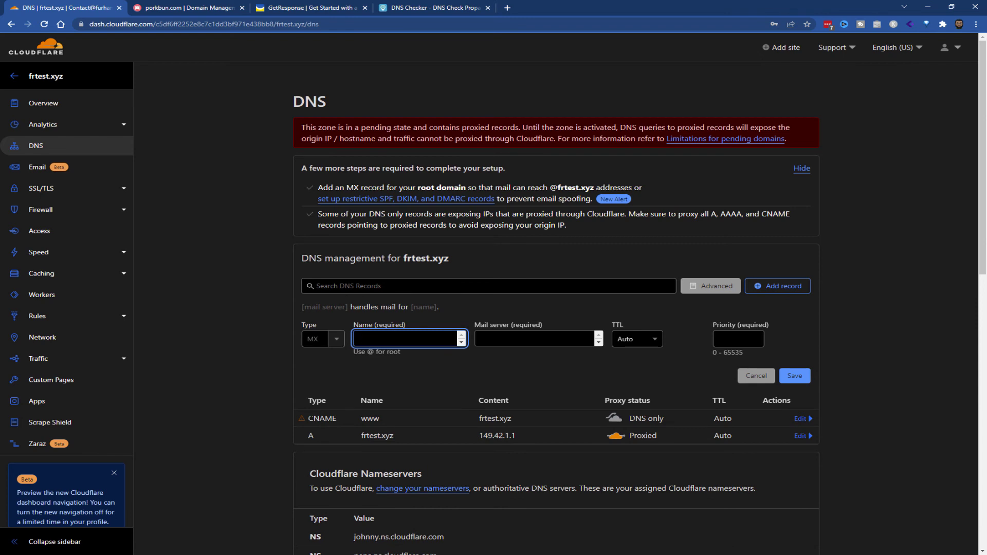
click(753, 339)
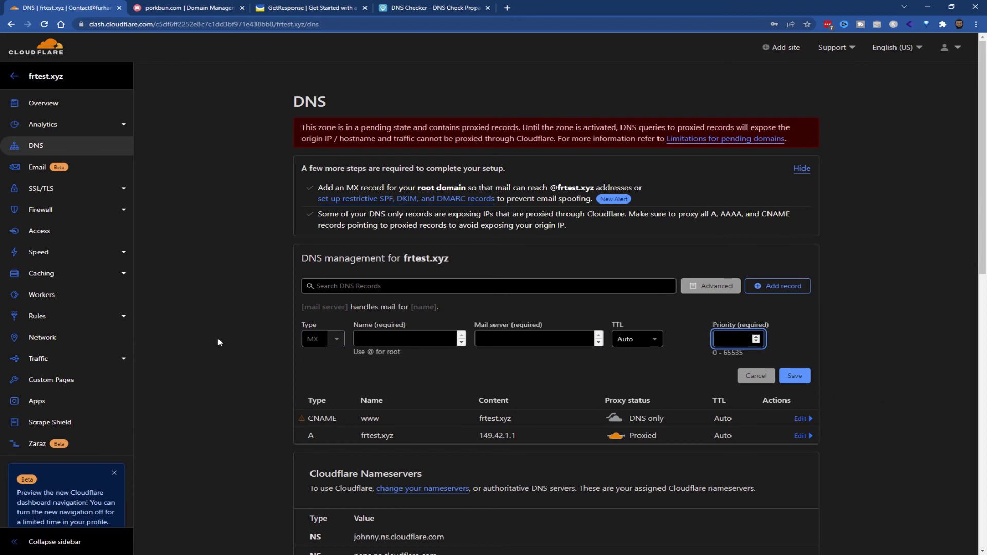
click(334, 341)
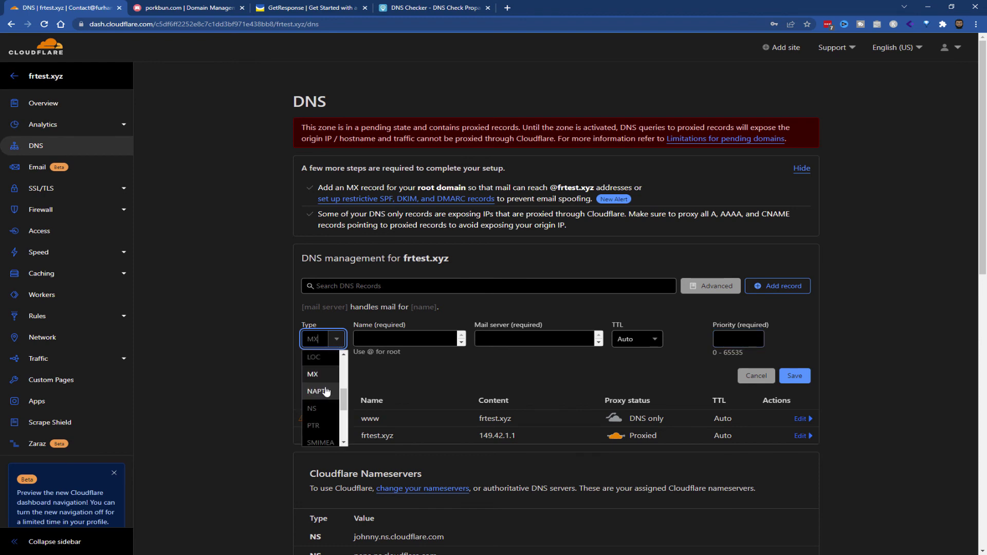
scroll(327, 392, up, 3)
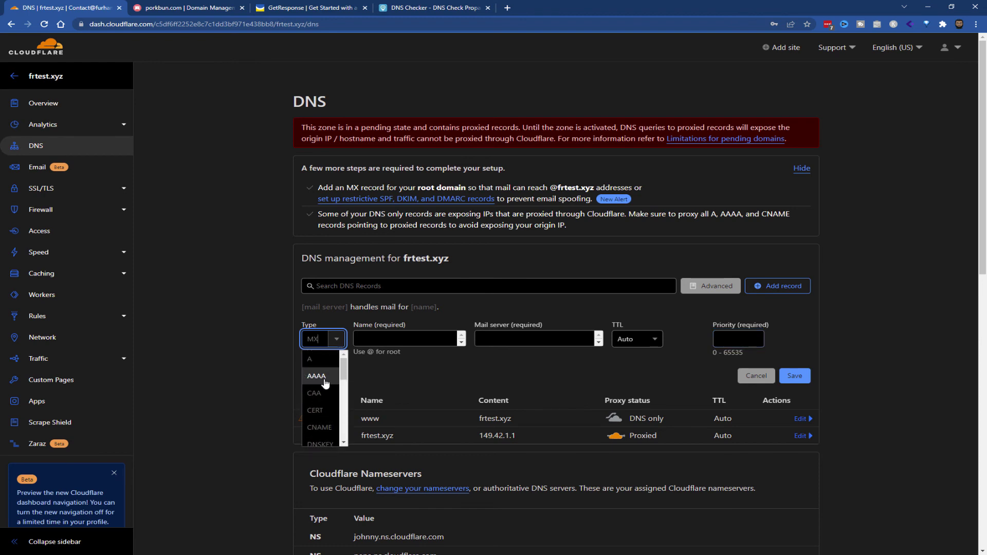
Switch the record type to CNAME with the name 'cdn', leaving the target blank
click(319, 427)
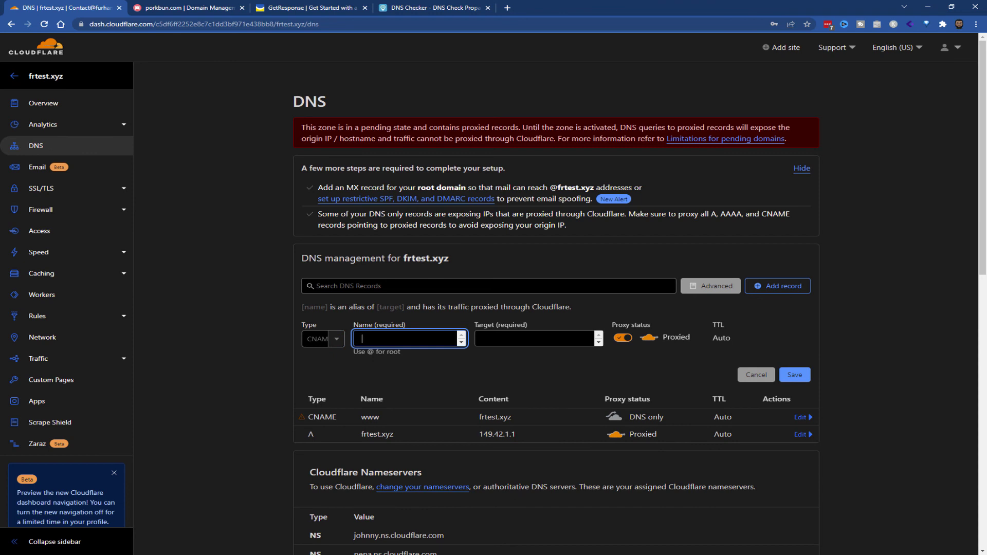
text(cdn)
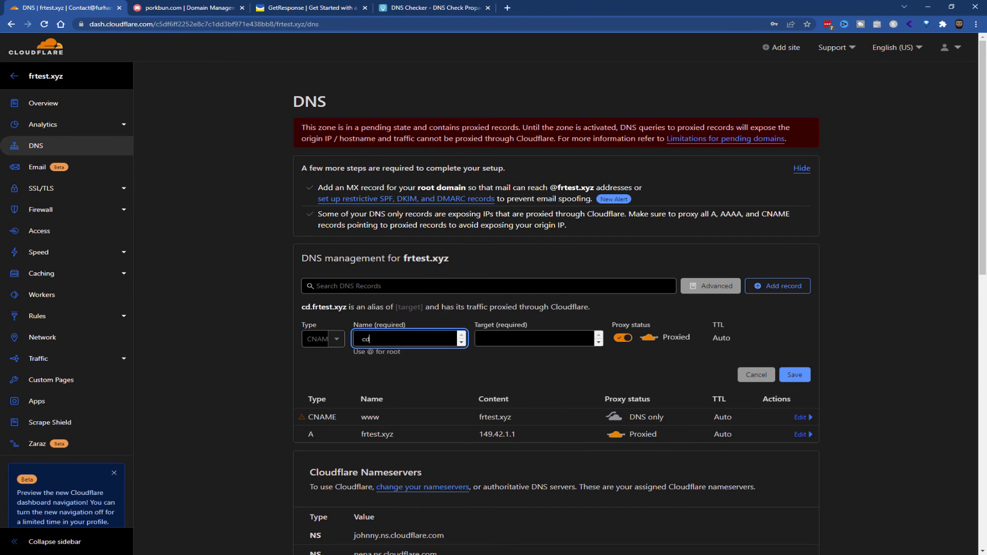
click(535, 338)
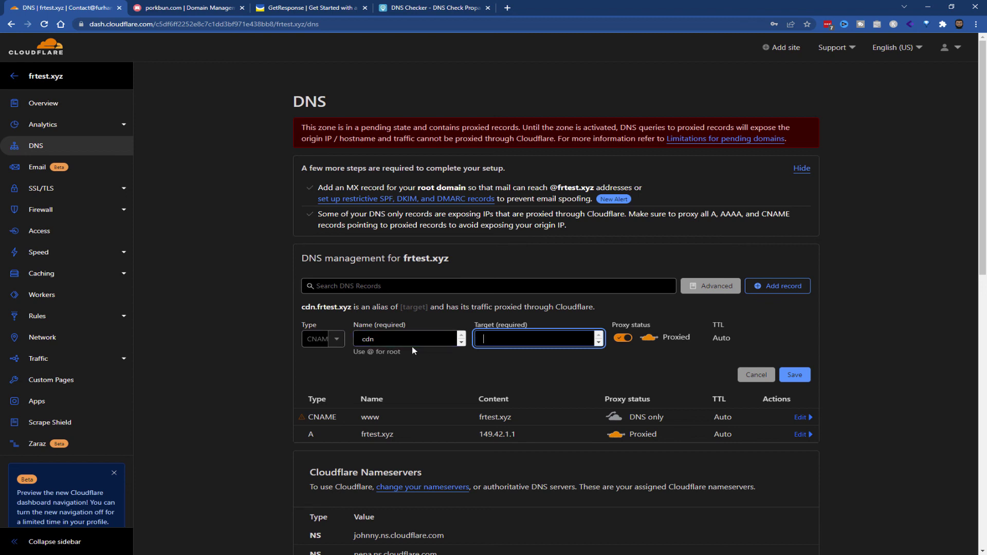
Check Email Routing for frtest.xyz, then go to the zone's Overview page
click(104, 168)
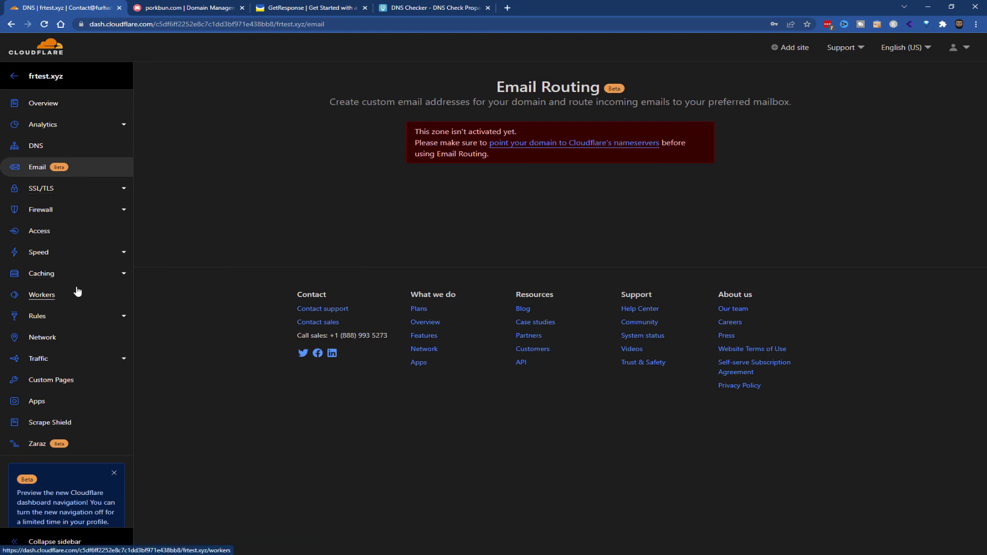
click(36, 105)
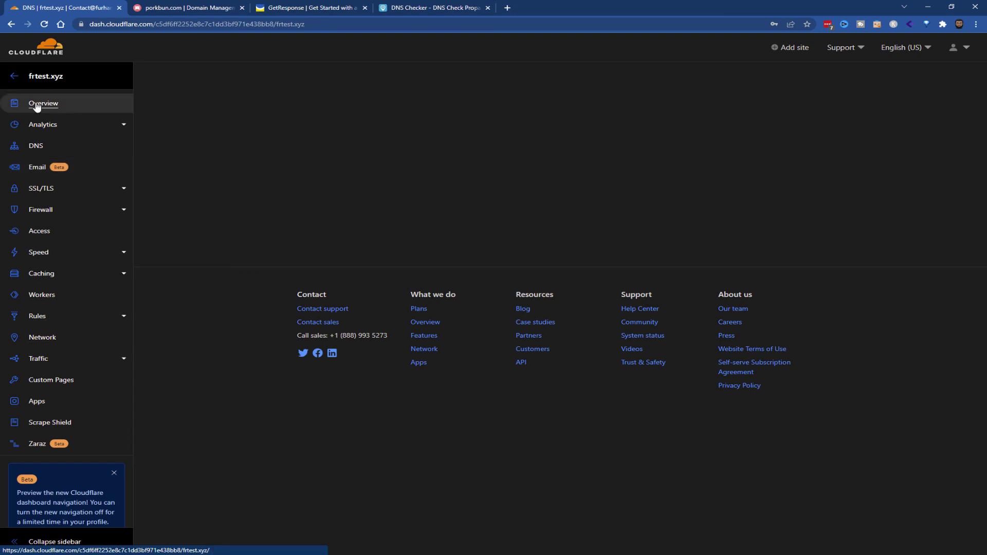